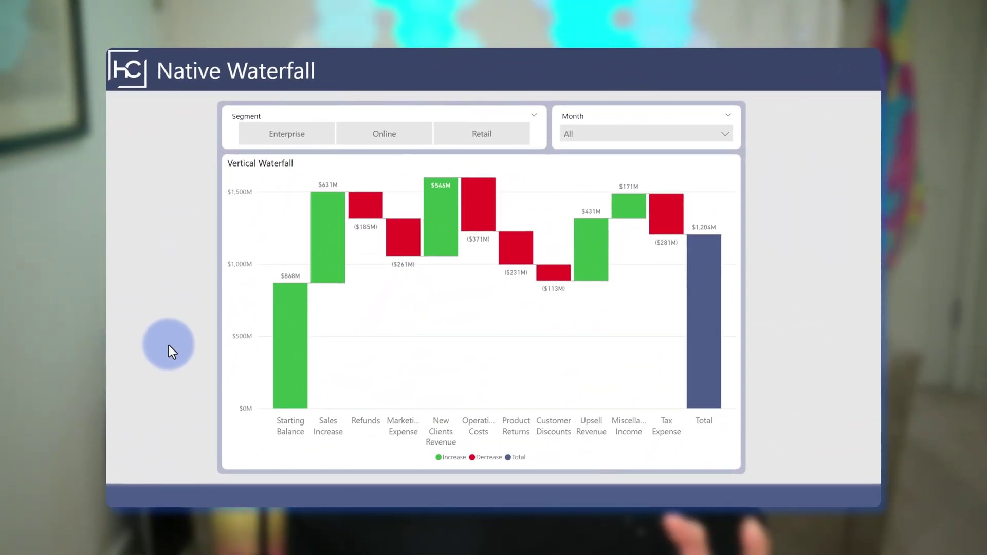
Switch to the Vertical Waterfall (Visual Calcs) page and zoom the axis to start near 540M
left_click(333, 502)
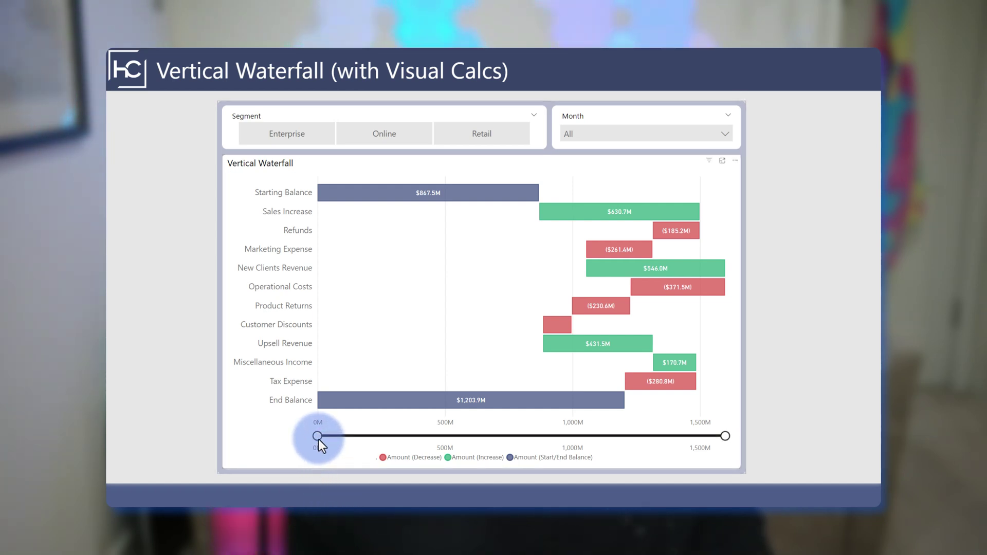
mouse_move(321, 439)
left_mouse_down()
mouse_move(477, 455)
mouse_move(309, 448)
left_mouse_up()
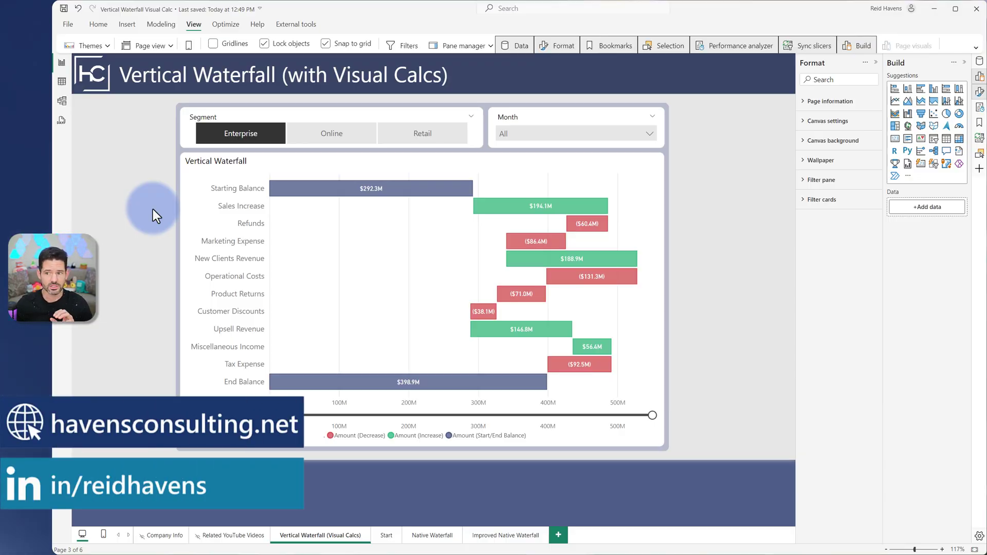
Compare with the Native Waterfall page, then return and select the Visual Calcs waterfall visual
left_click(432, 535)
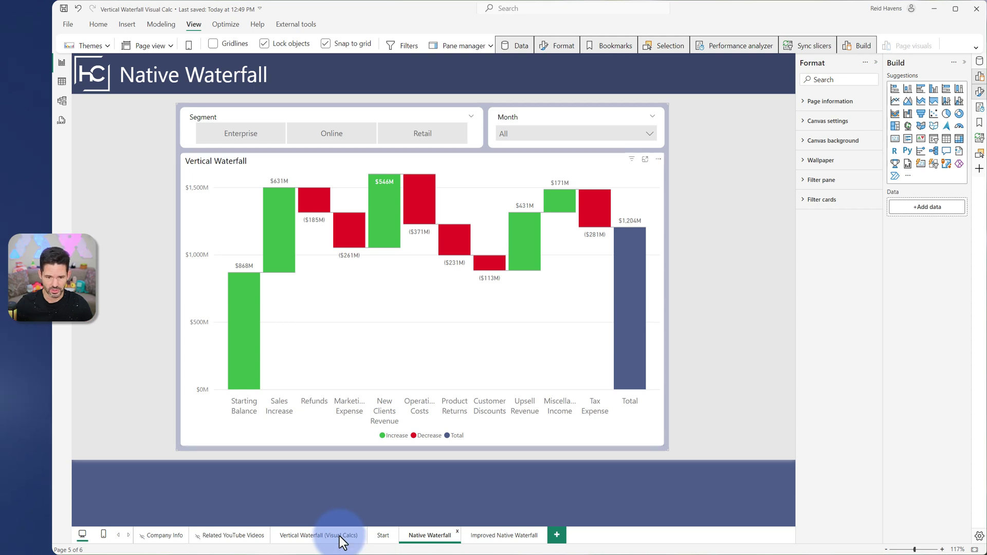
left_click(321, 536)
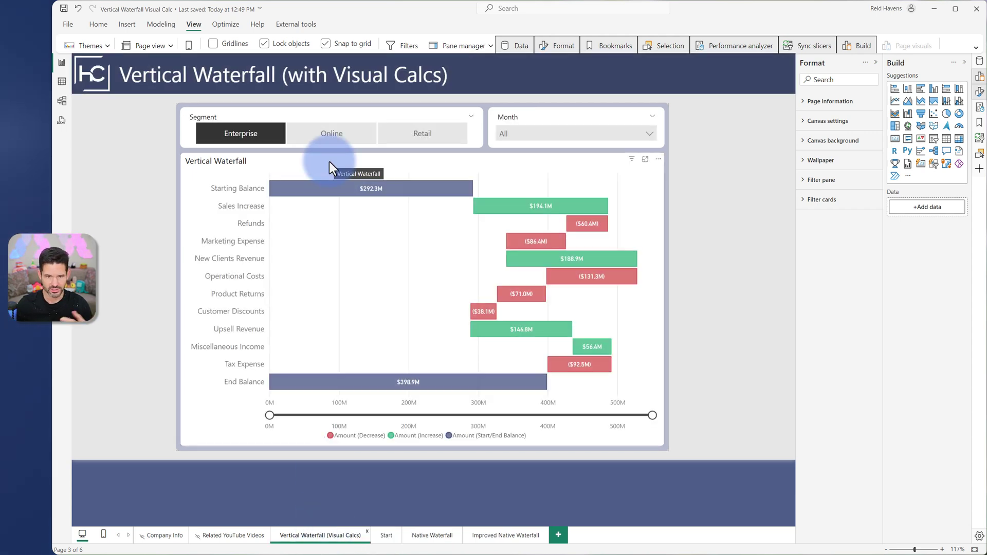
left_click(330, 161)
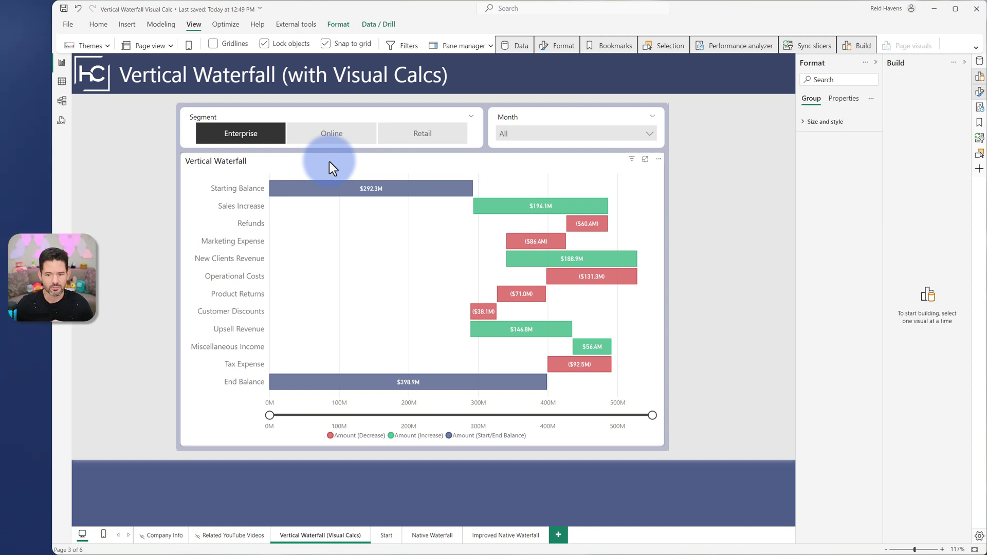
left_click(330, 161)
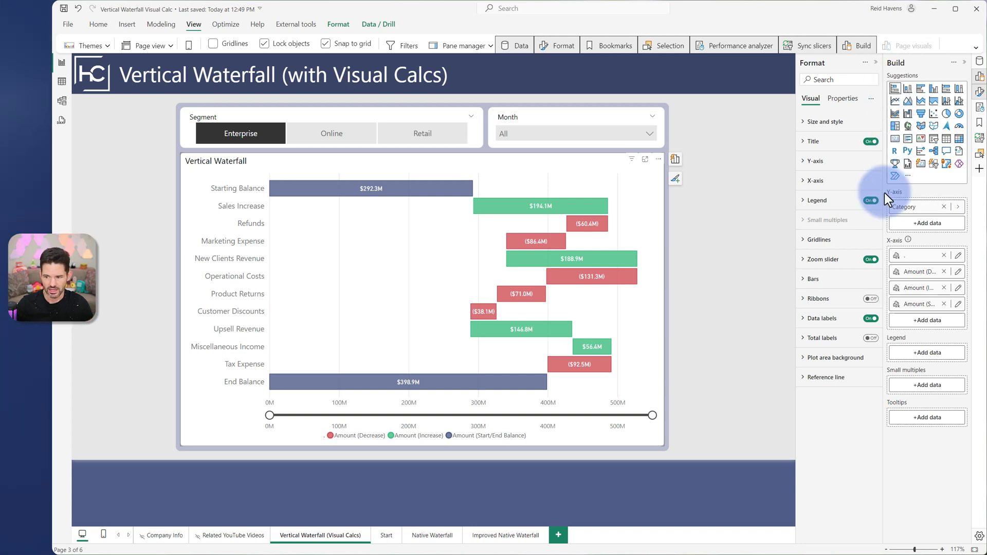
Widen the fields pane and check the Bars Series setting, keeping colours applied to all series
left_click_drag(884, 194, 847, 194)
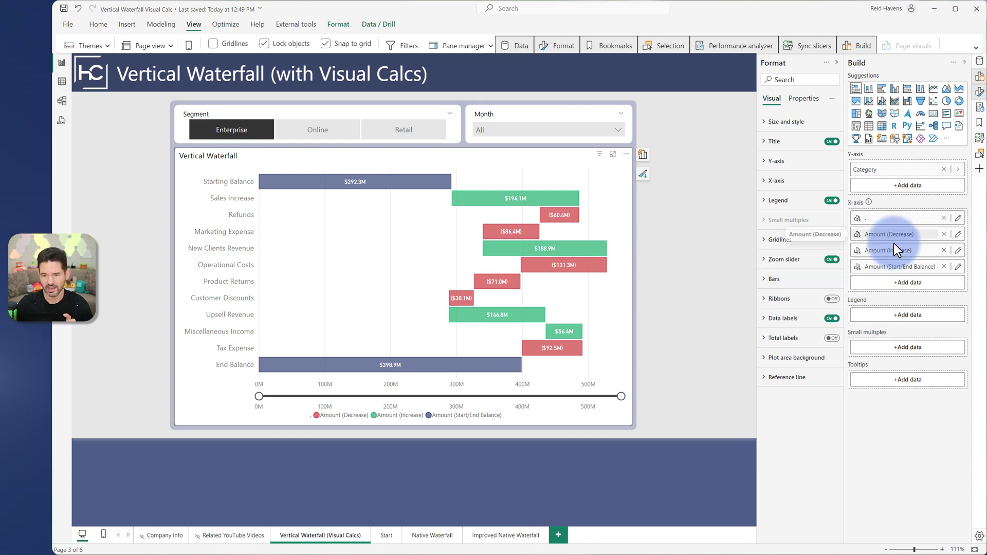
left_click(793, 278)
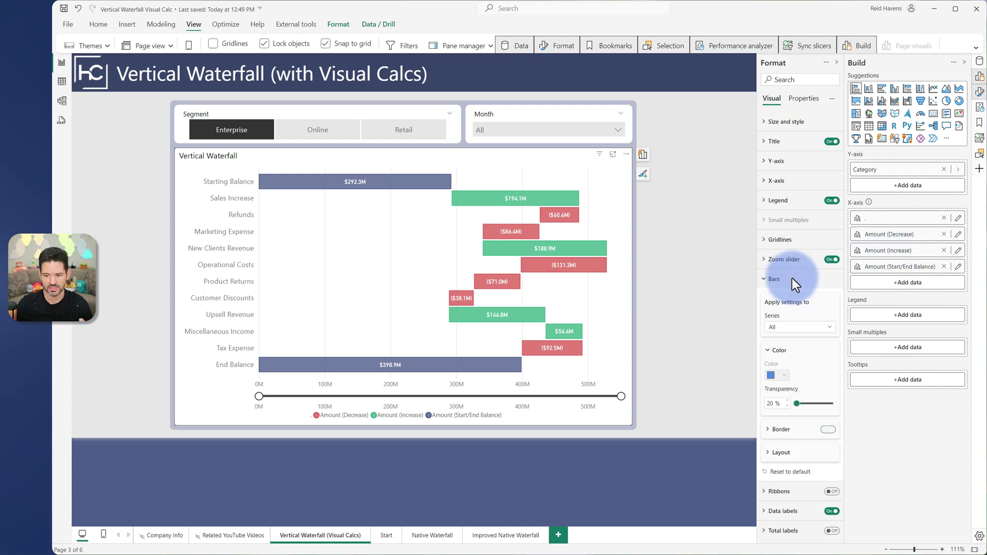
left_click(810, 324)
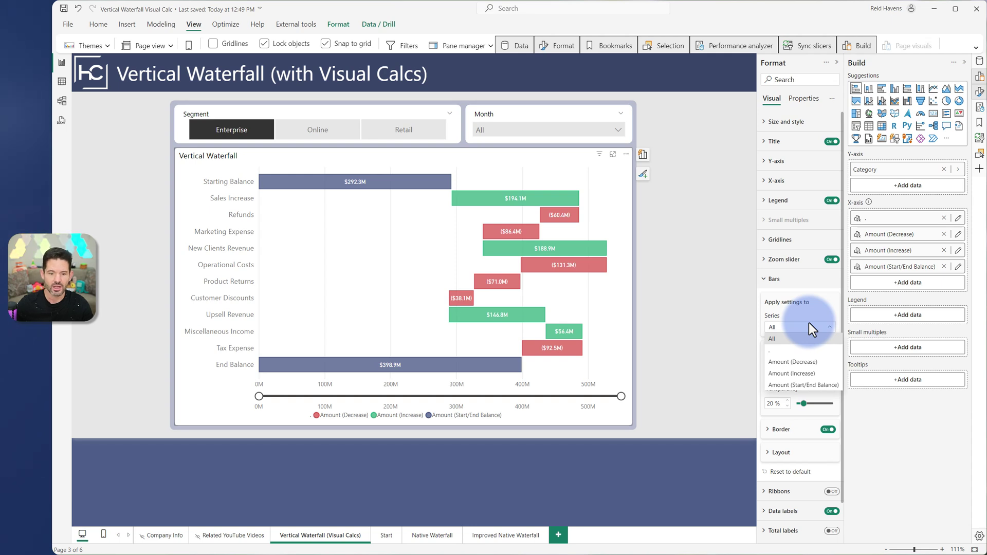
left_click(821, 393)
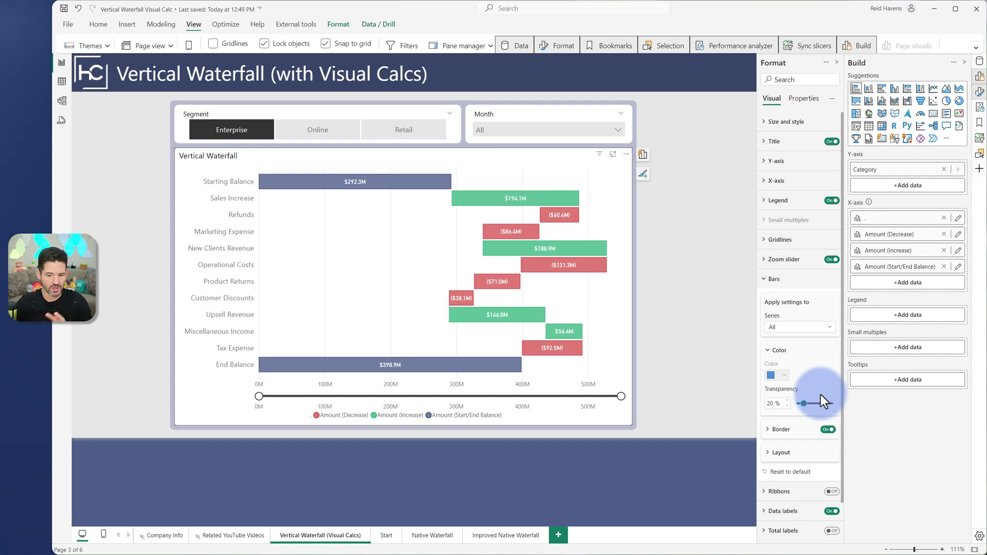
left_click(794, 282)
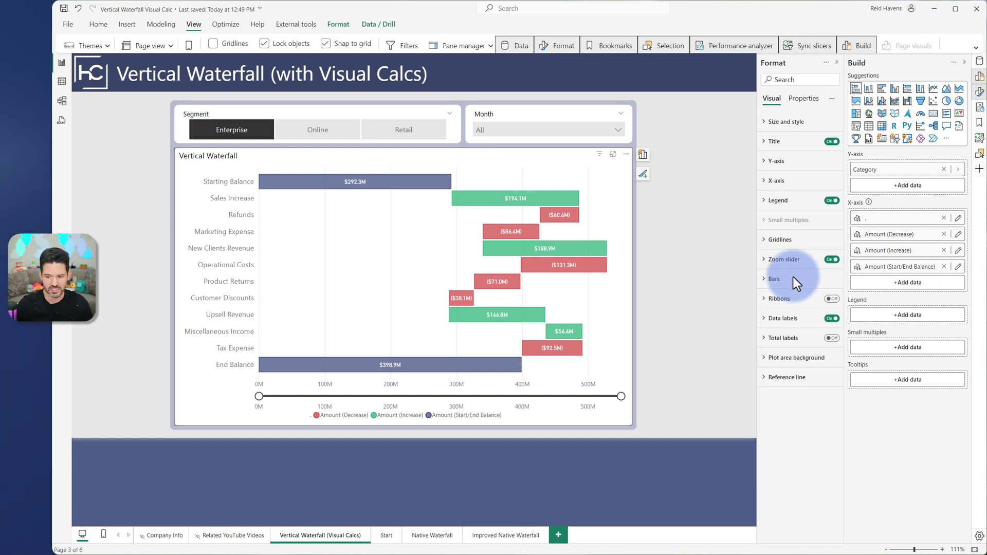
Toggle Total labels on and off, zoom the axis to start near 250M, and deselect the chart
left_click(831, 338)
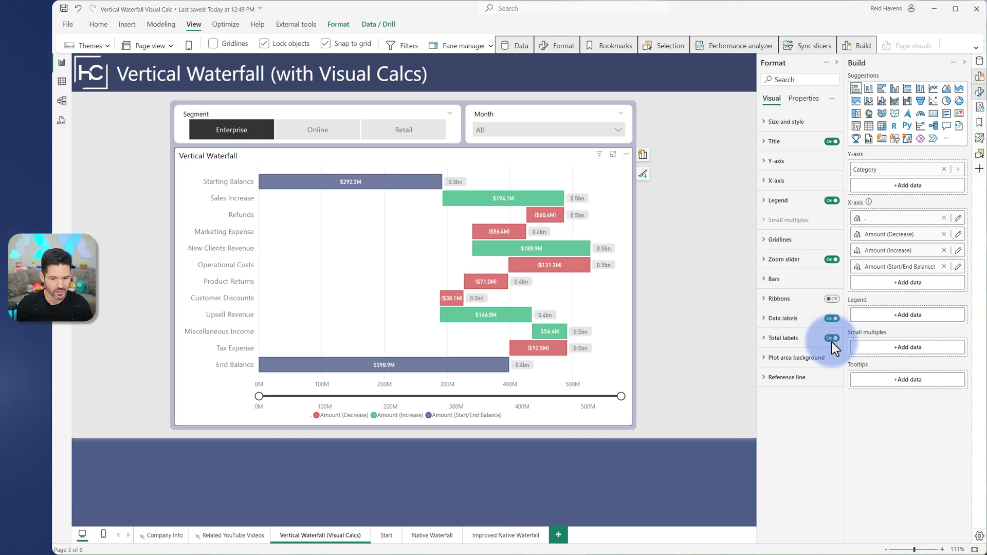
left_click(832, 338)
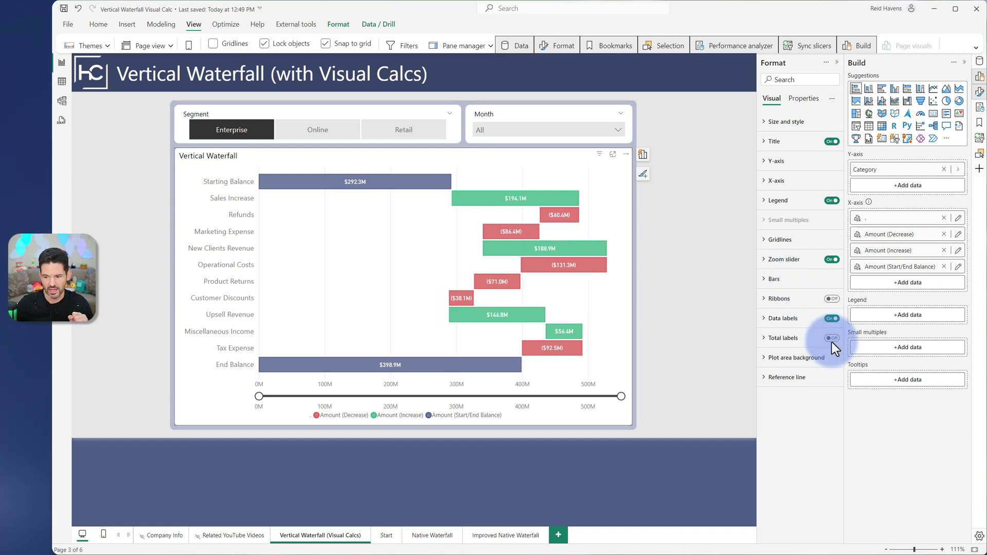
mouse_move(258, 396)
left_mouse_down()
mouse_move(410, 395)
mouse_move(356, 386)
mouse_move(244, 391)
left_mouse_up()
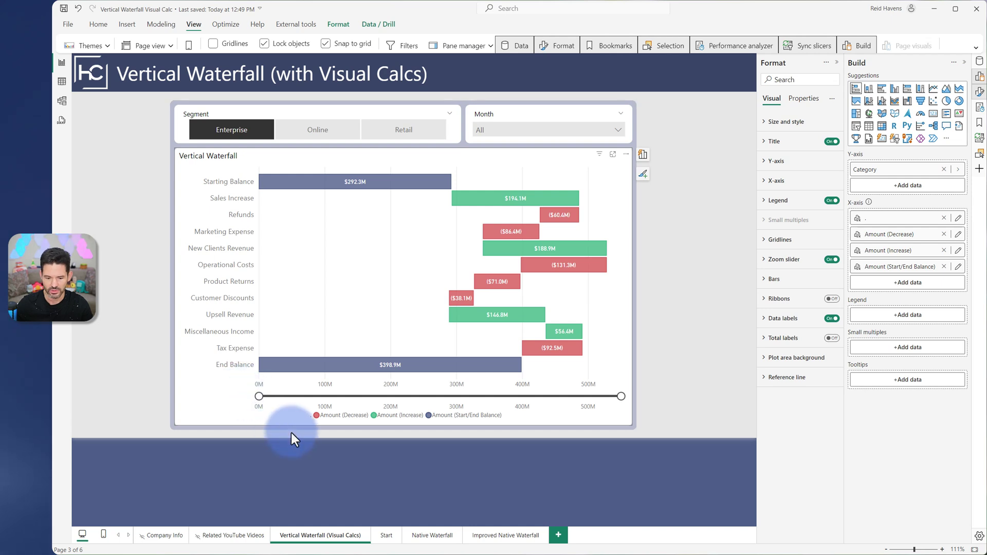
left_click(399, 527)
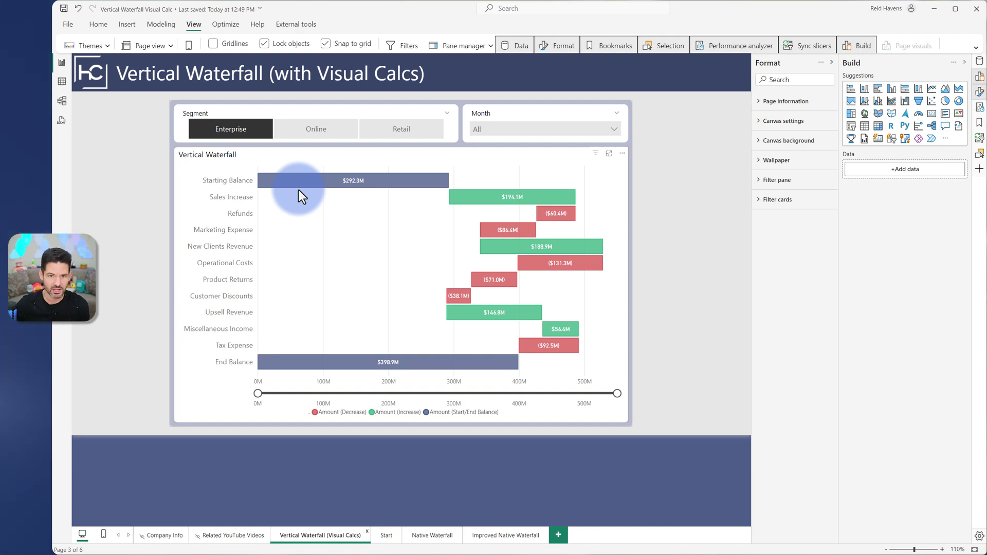
Review the Category column's distinct values in the waterfall data table, then return to Report view
left_click(60, 85)
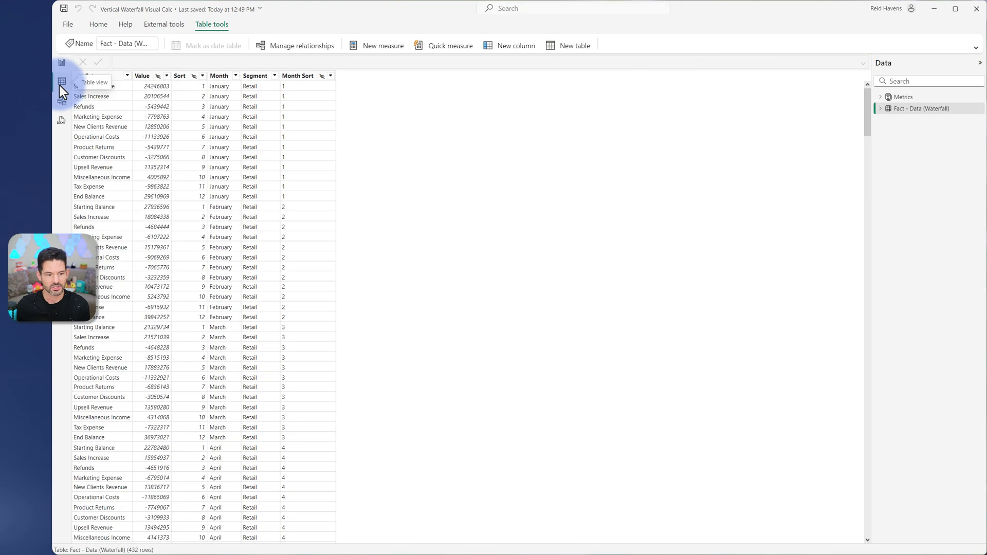
left_click(128, 76)
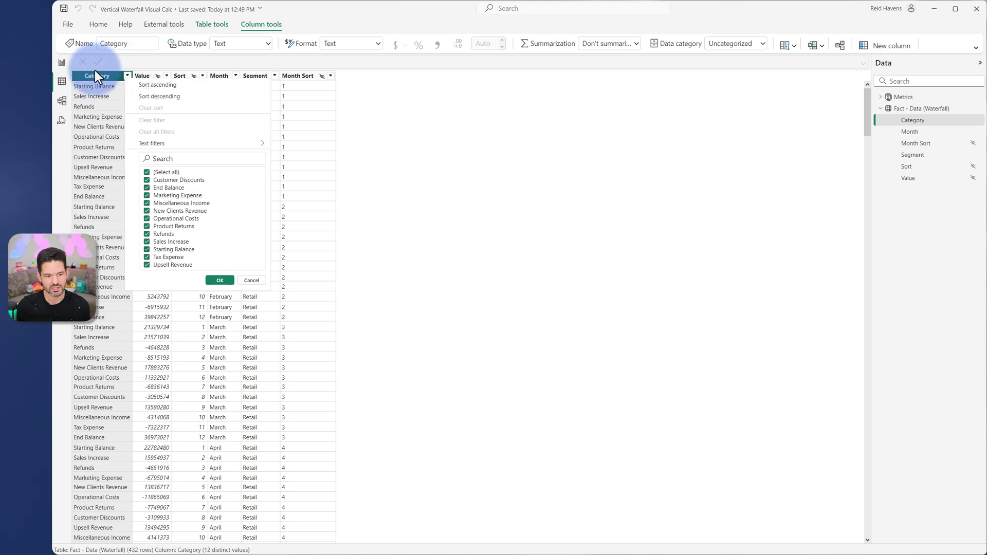
left_click(62, 63)
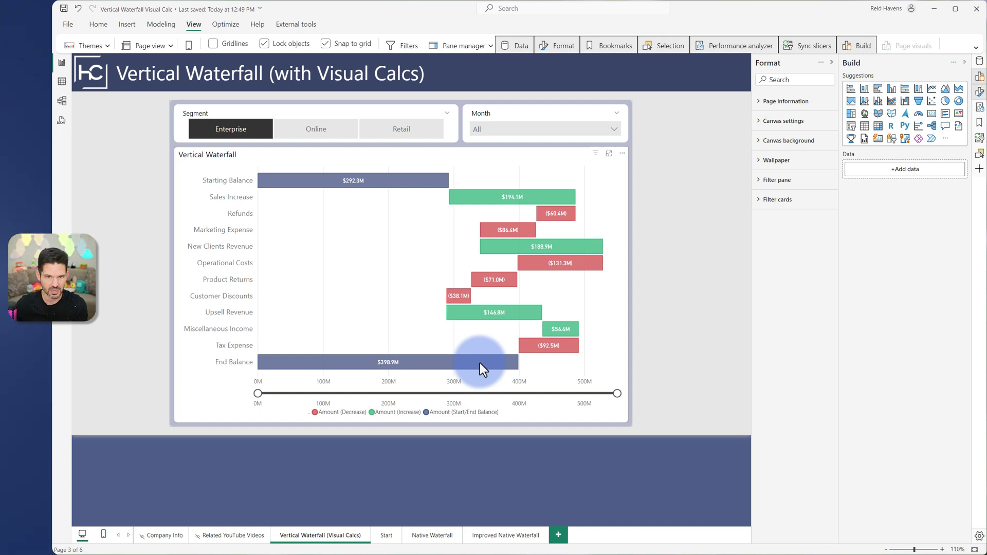
Select the Start page's bar chart, briefly viewing and closing the Data field list
left_click(386, 536)
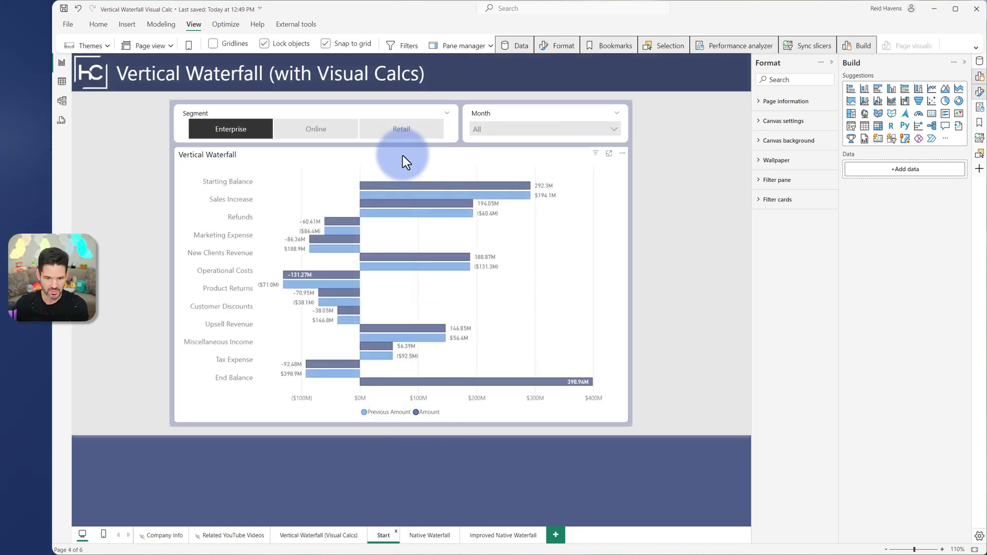
left_click(401, 155)
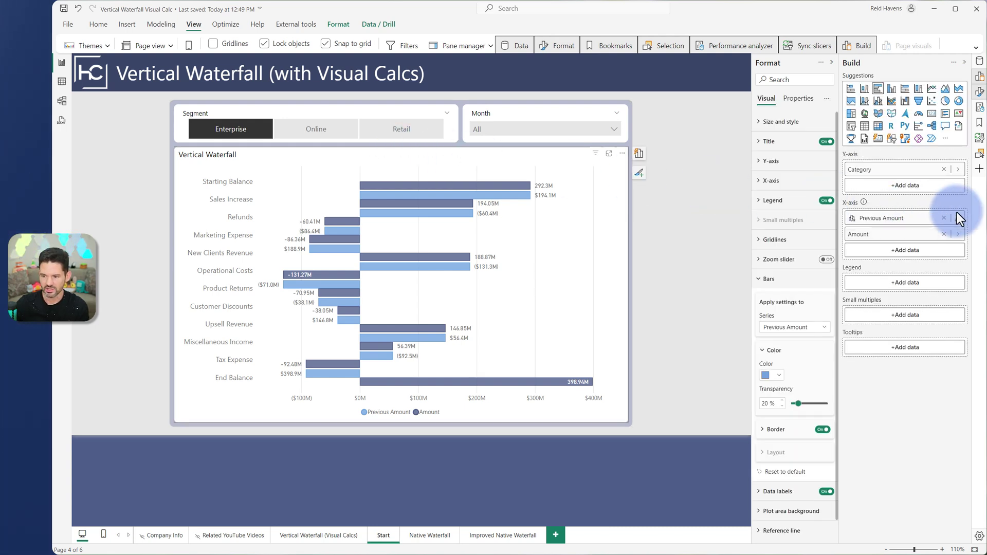
left_click(906, 251)
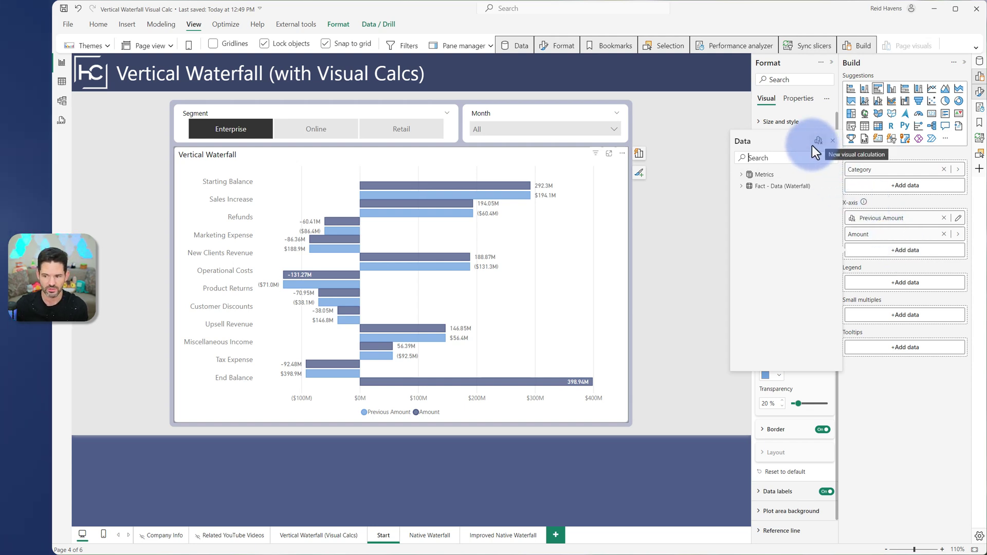
left_click(832, 140)
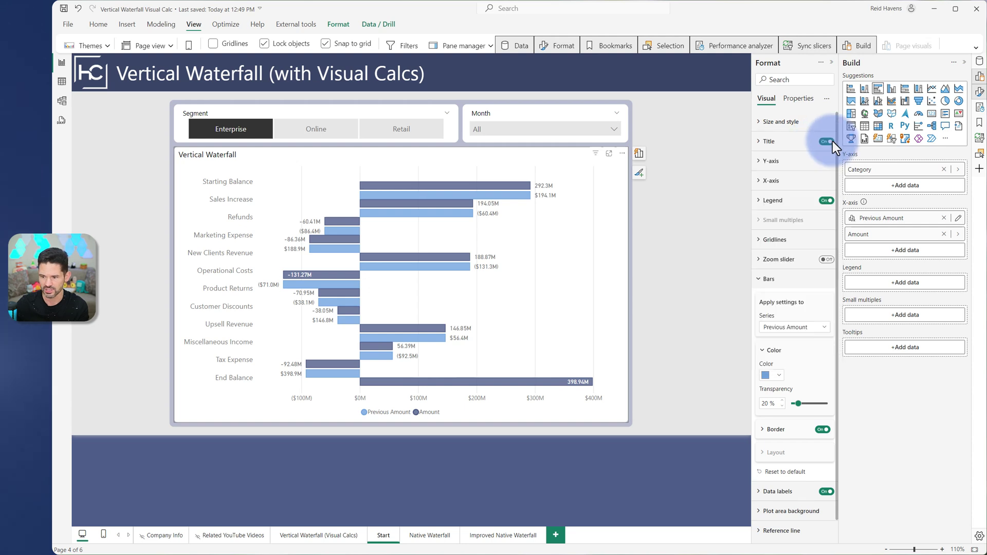
Open the Previous Amount visual calculation to see its PREVIOUS([Amount]) formula
left_click(957, 220)
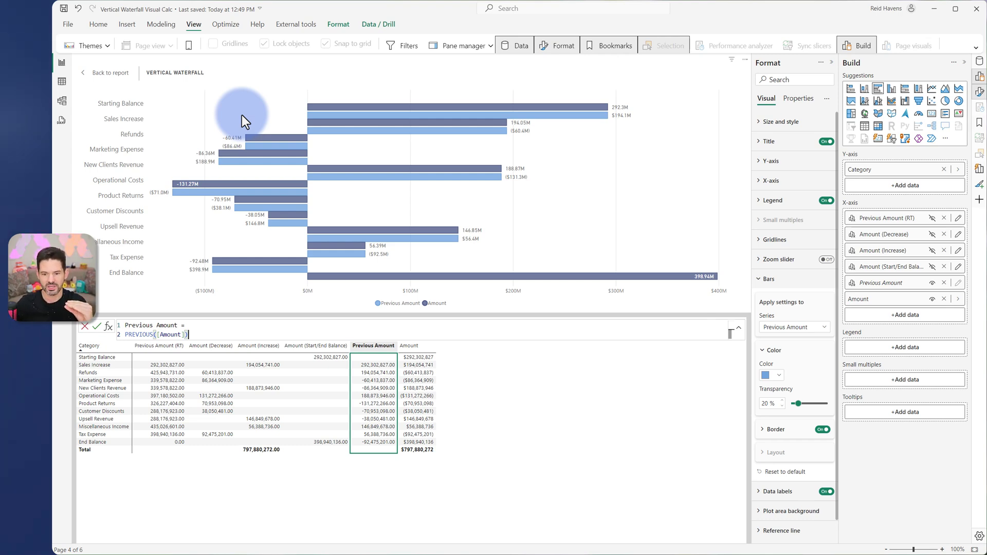
Leave the editor and temporarily colour the waterfall's '.' base series blue to reveal it
left_click(112, 73)
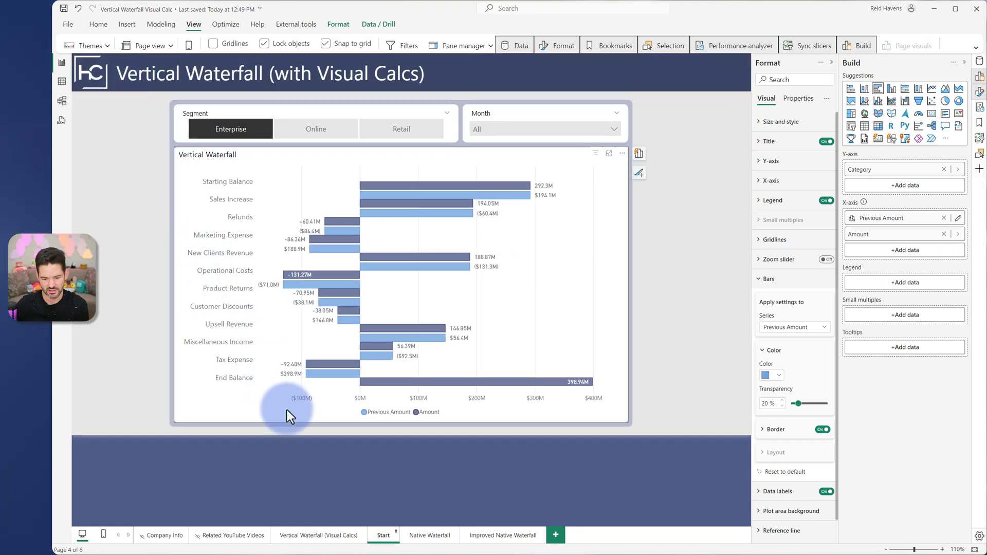
left_click(349, 526)
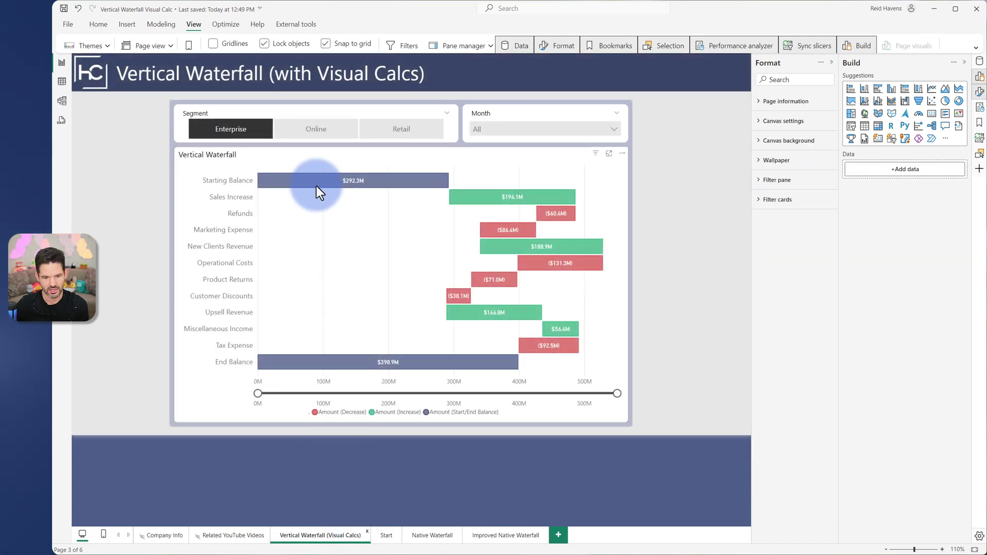
left_click(314, 158)
left_click(314, 158)
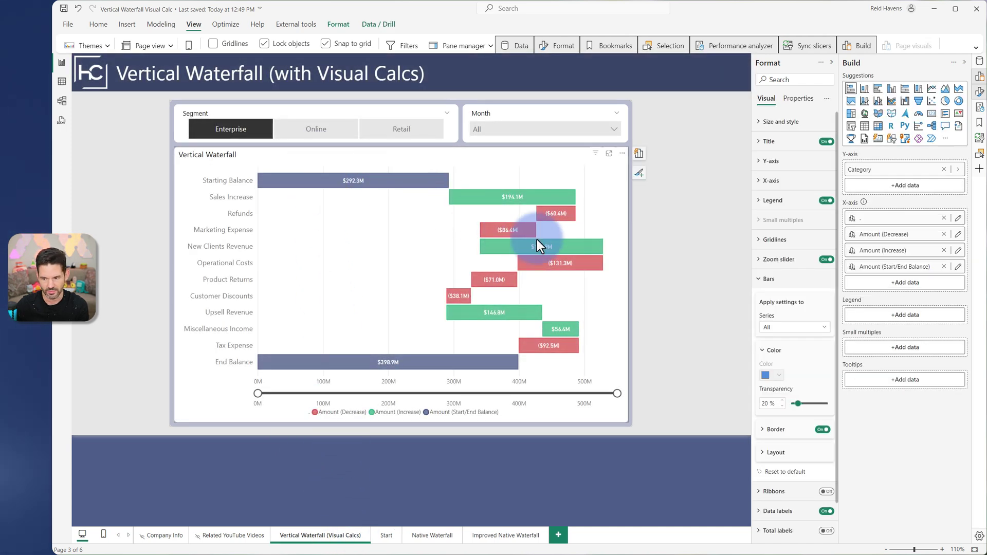
left_click(788, 329)
left_click(788, 350)
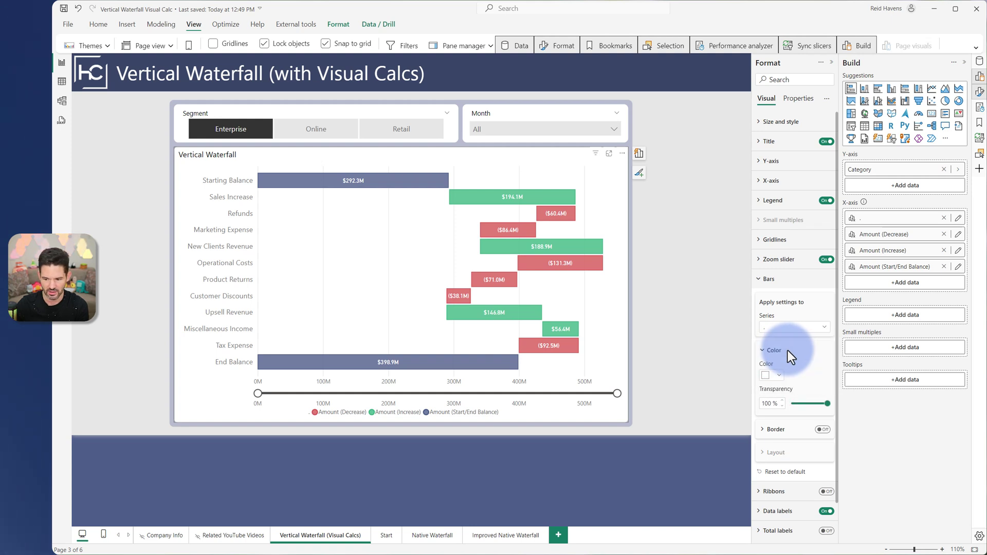
left_click(784, 379)
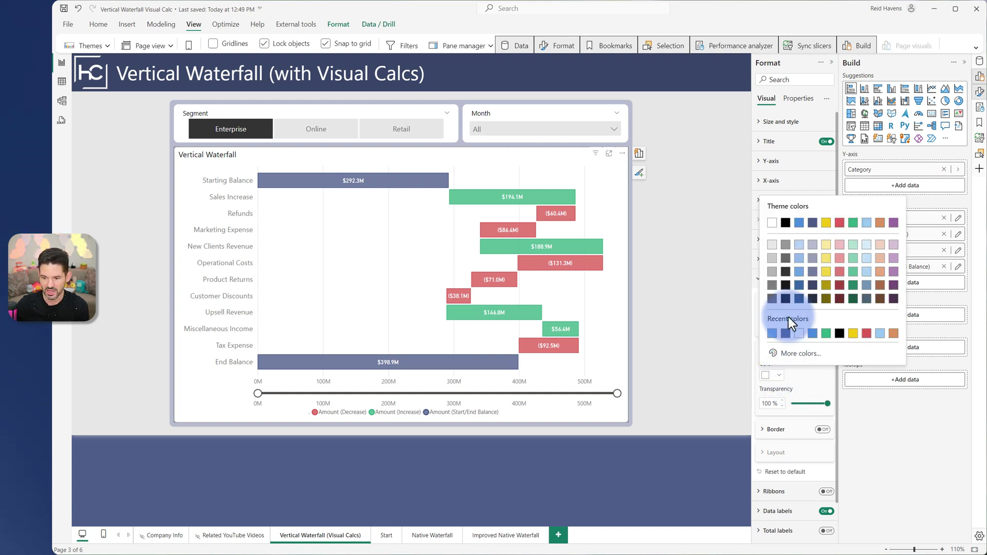
left_click(797, 220)
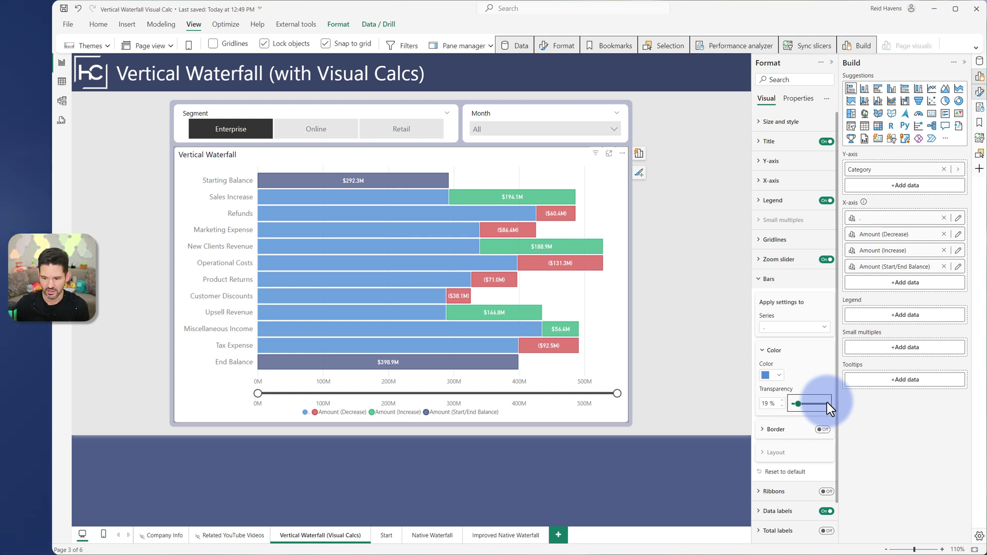
Re-hide the base bars as white at 100% transparency, then select the Start page's chart
left_click_drag(803, 406, 844, 407)
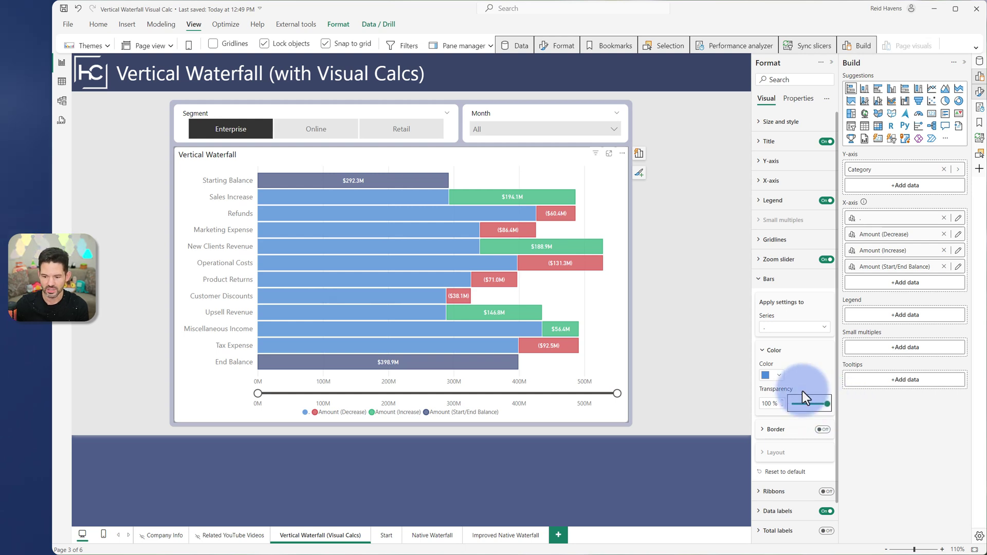
left_click(767, 376)
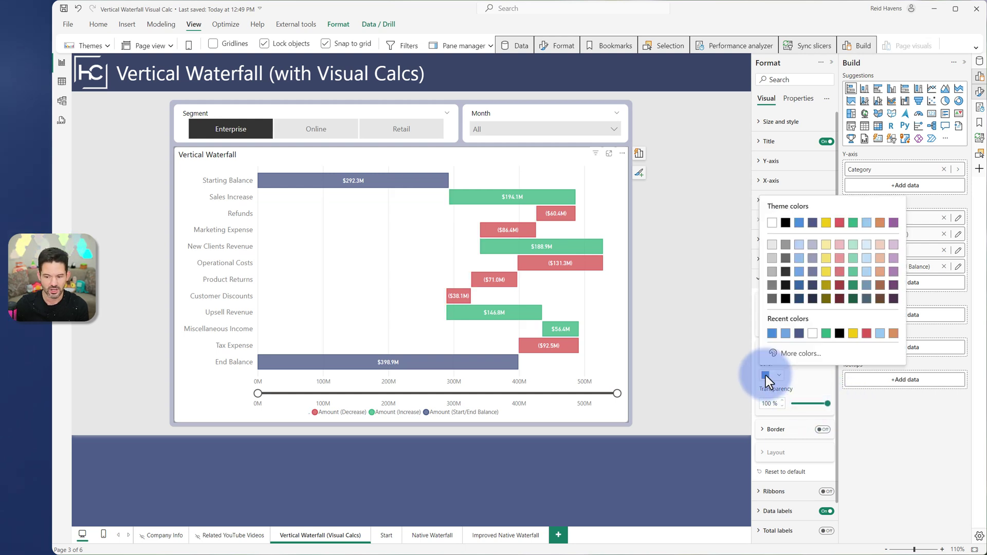
left_click(776, 225)
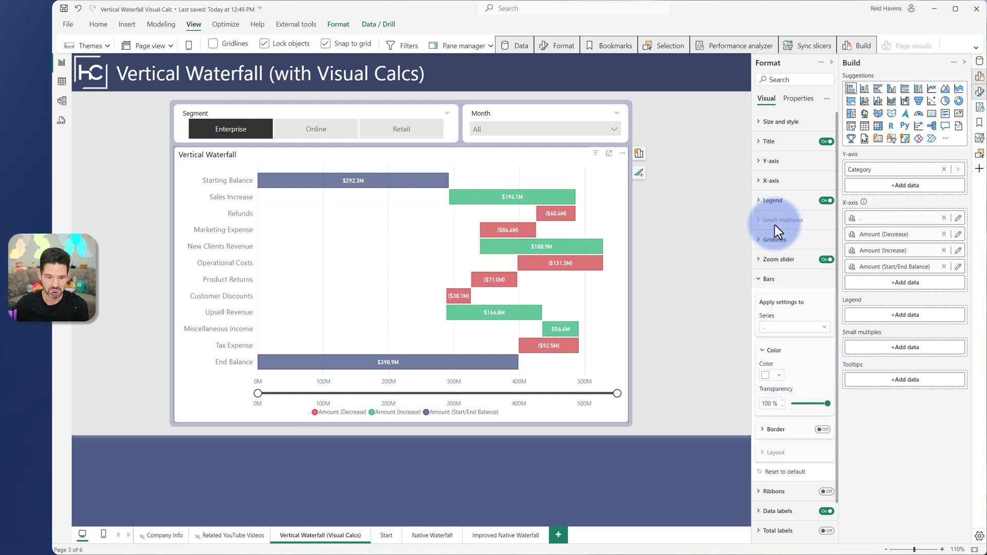
left_click(387, 535)
left_click(390, 156)
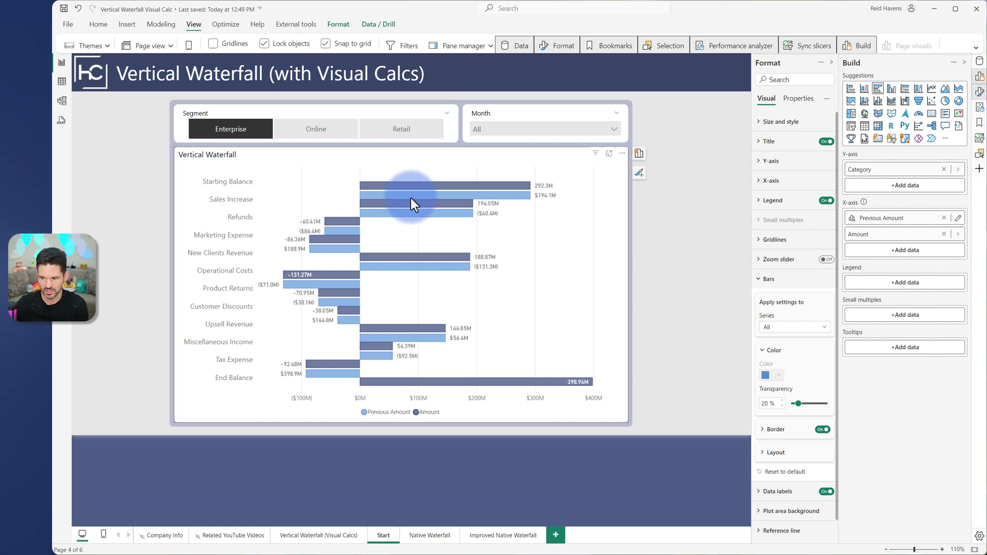
Hide Previous Amount, show Previous Amount (RT), and change the chart to a stacked bar chart
left_click(957, 218)
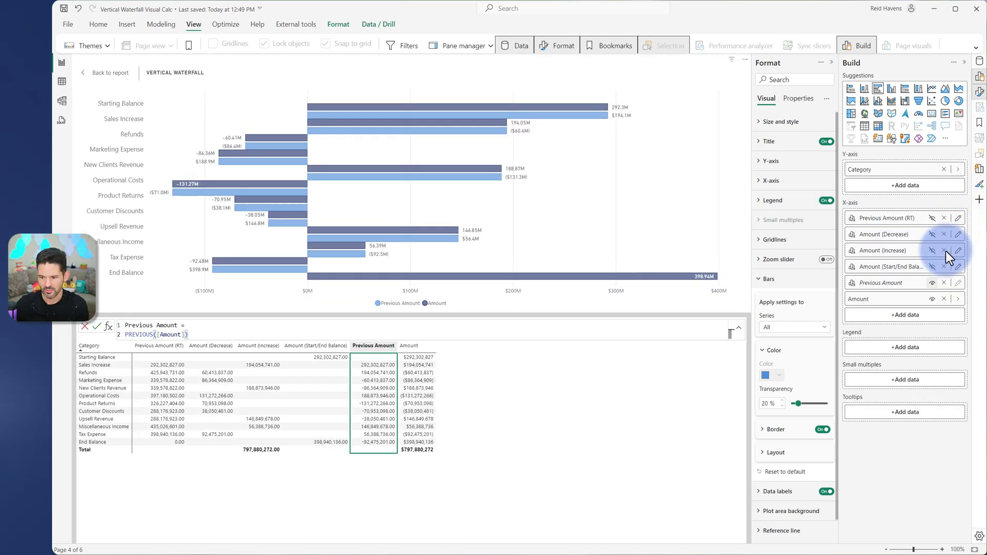
left_click(933, 283)
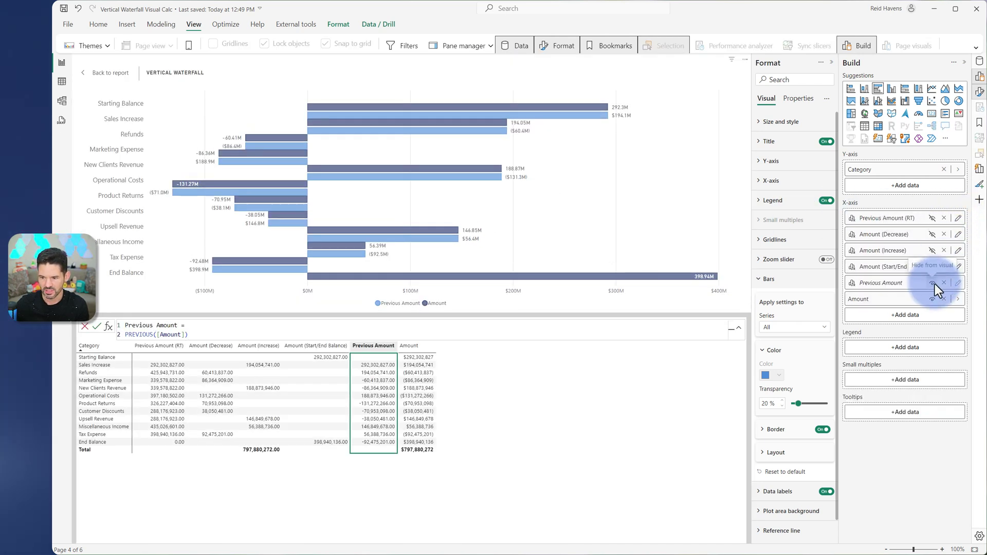
left_click(932, 218)
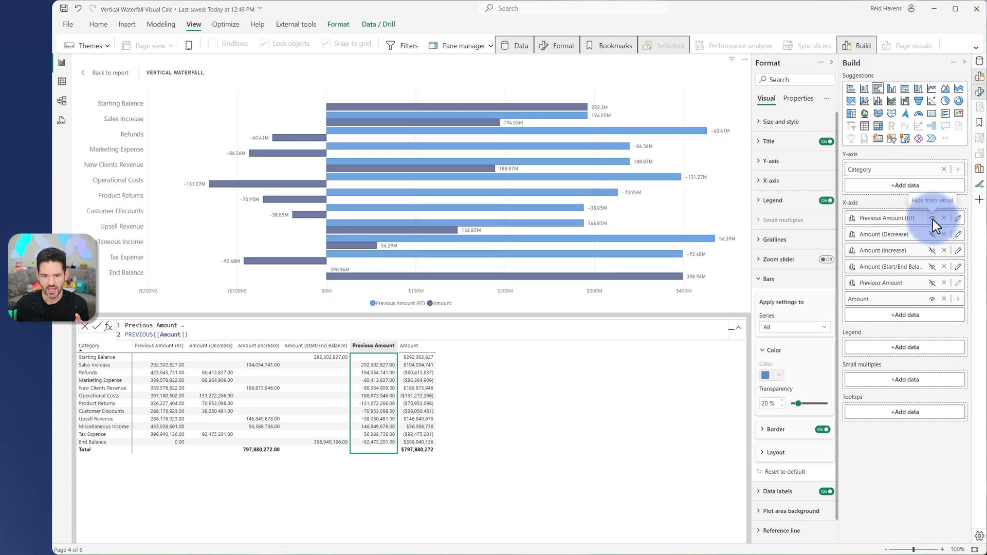
left_click(855, 90)
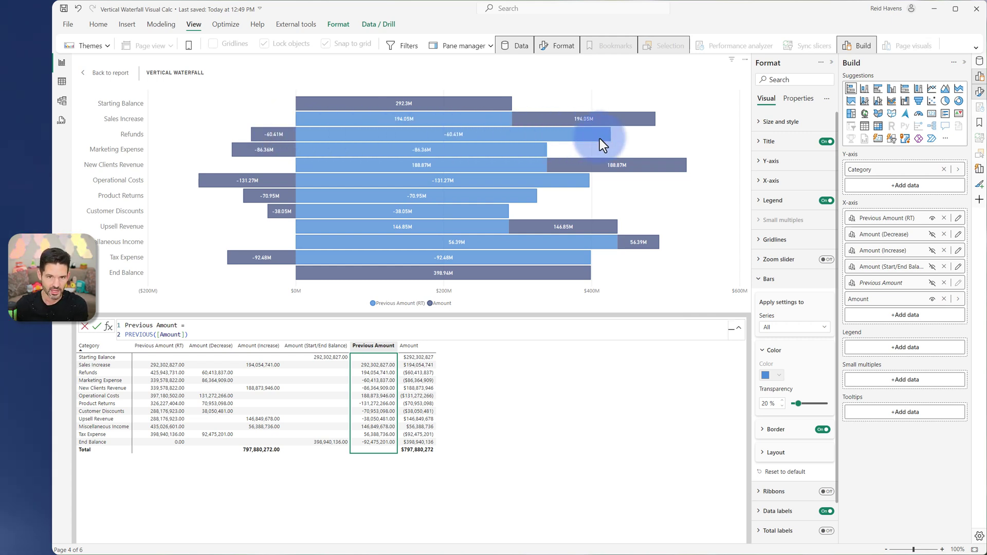
Hide Amount and show the Amount (Decrease) and Amount (Increase) bars
left_click(932, 299)
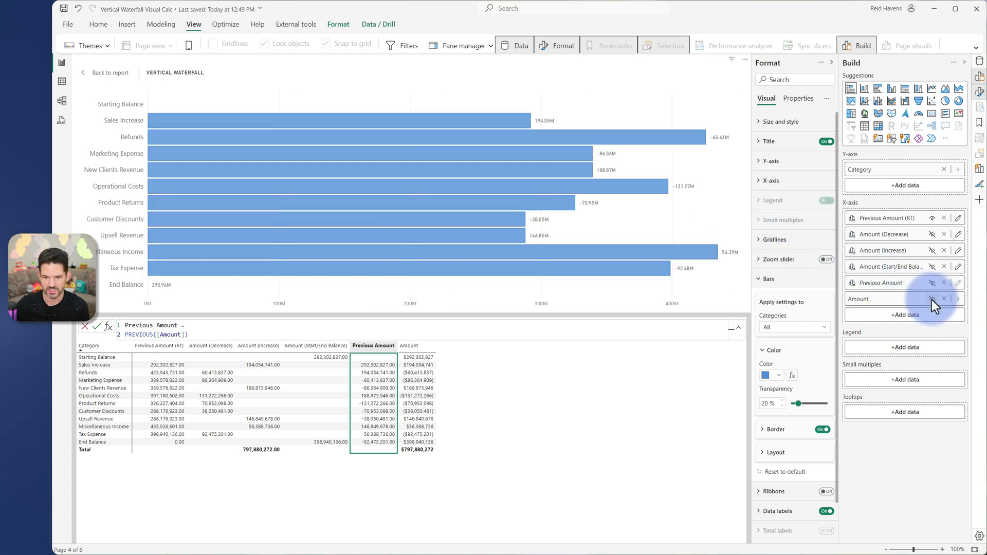
left_click(932, 234)
left_click(933, 249)
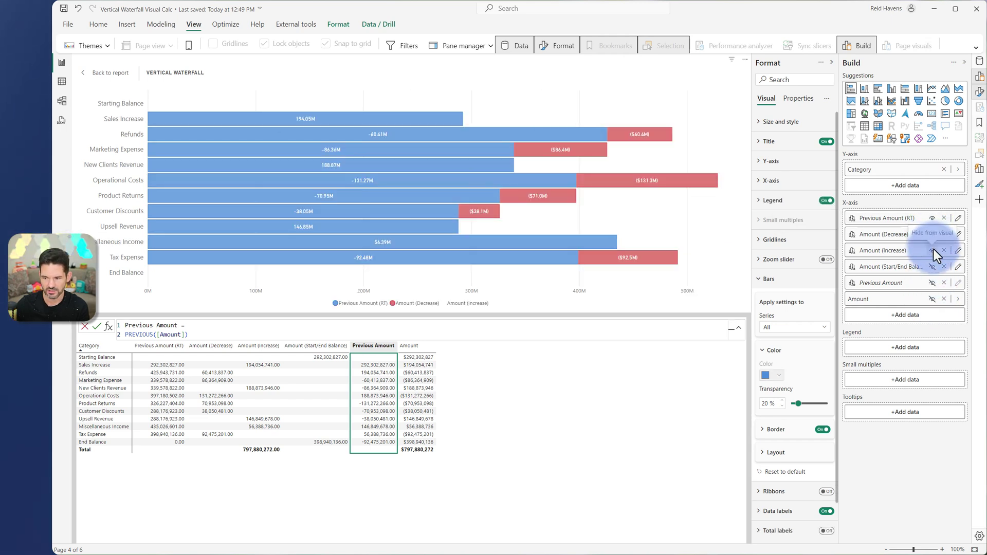
Colour the Amount (Increase) bars green at 20% transparency and view Previous Amount (RT)'s formula
left_click(776, 325)
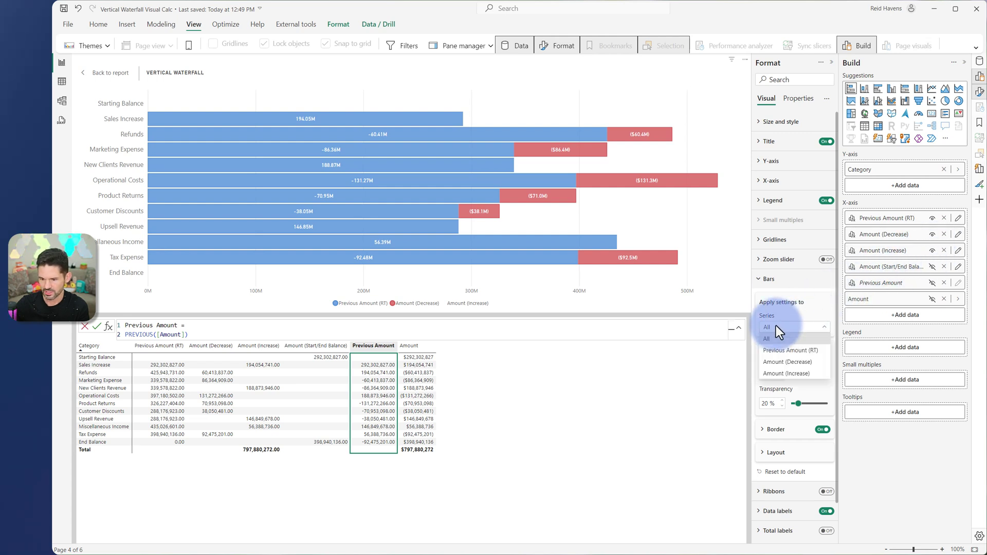
left_click(791, 371)
left_click(782, 375)
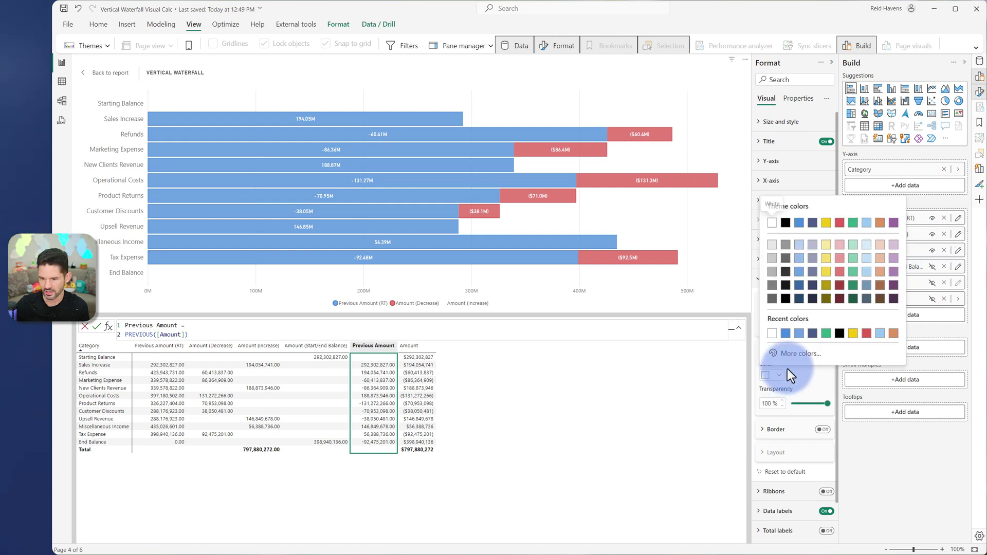
left_click(854, 223)
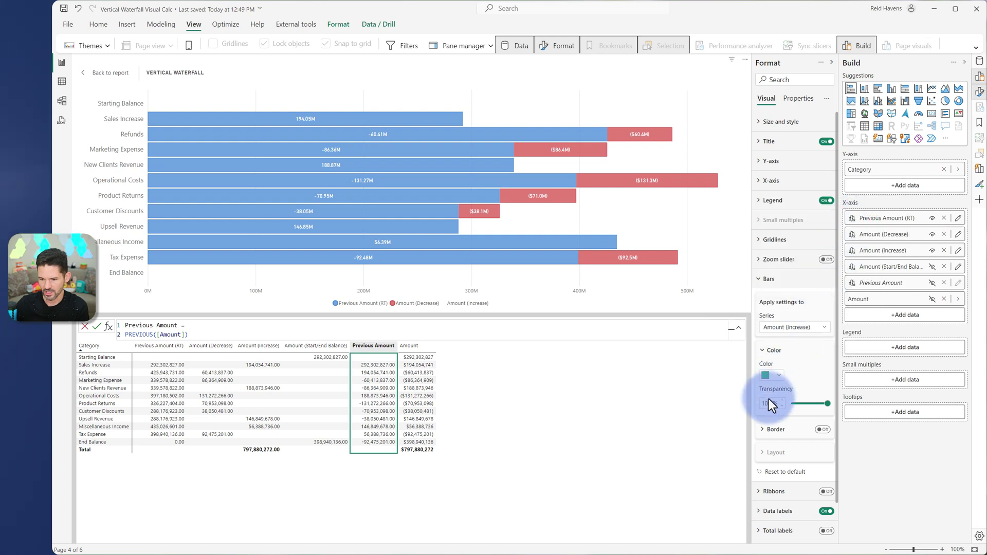
type("20")
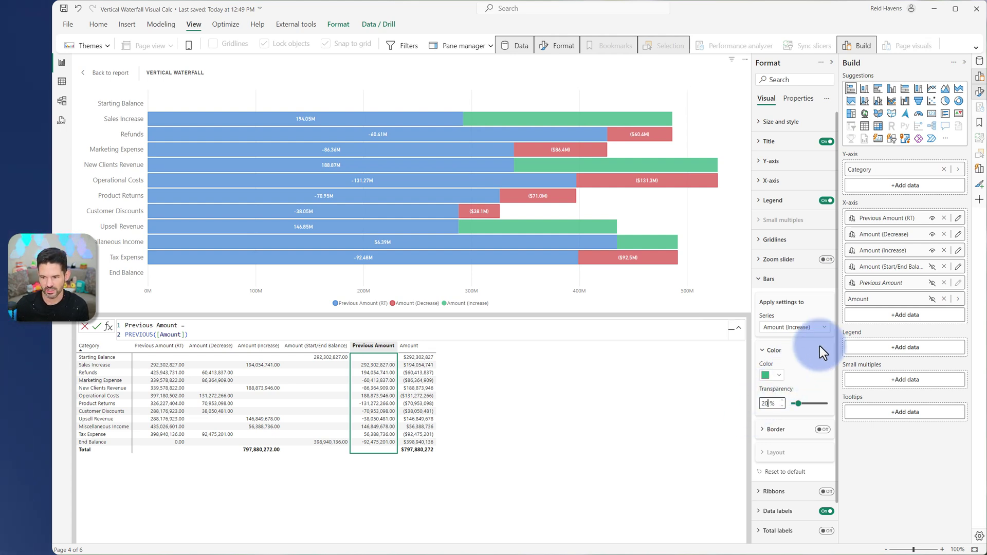
left_click(959, 217)
scroll(330, 343, "up", 4)
scroll(329, 343, "up", 3)
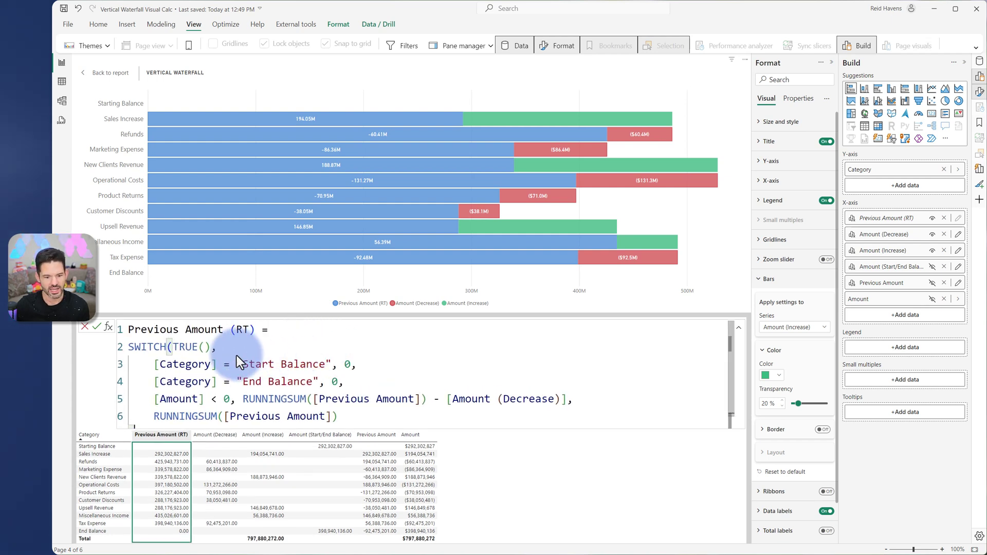
mouse_move(155, 366)
left_mouse_down()
mouse_move(376, 373)
mouse_move(159, 379)
left_mouse_up()
left_click(155, 395)
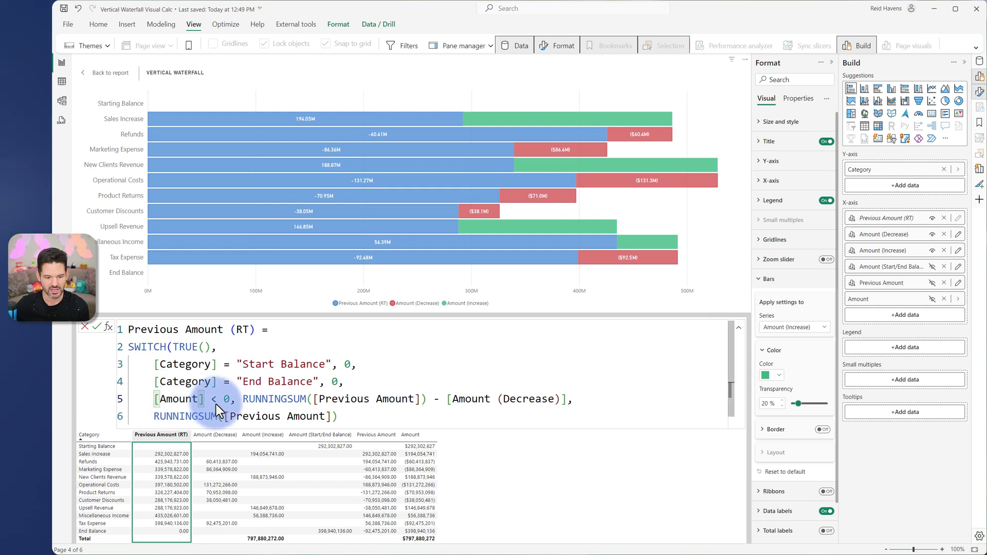
left_click_drag(236, 401, 574, 398)
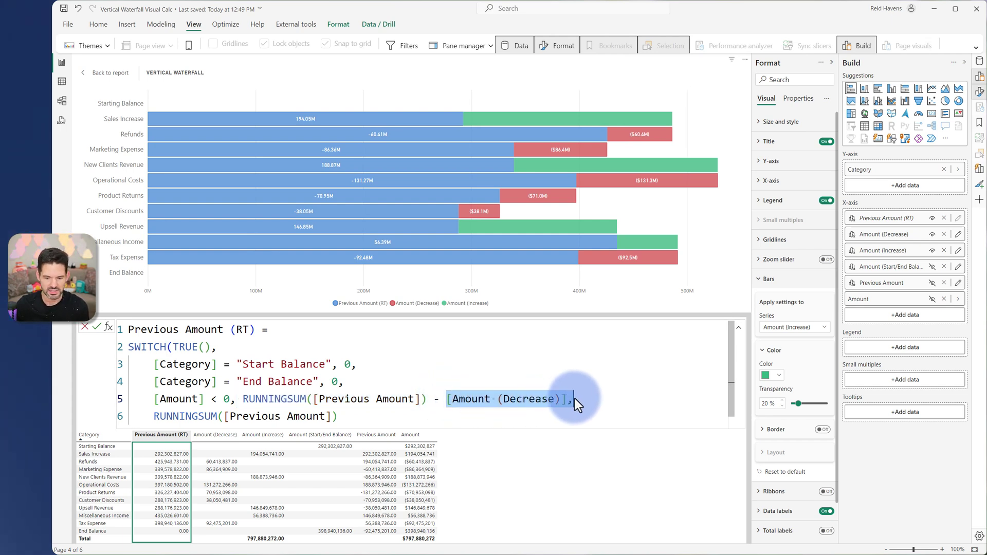
left_click(587, 401)
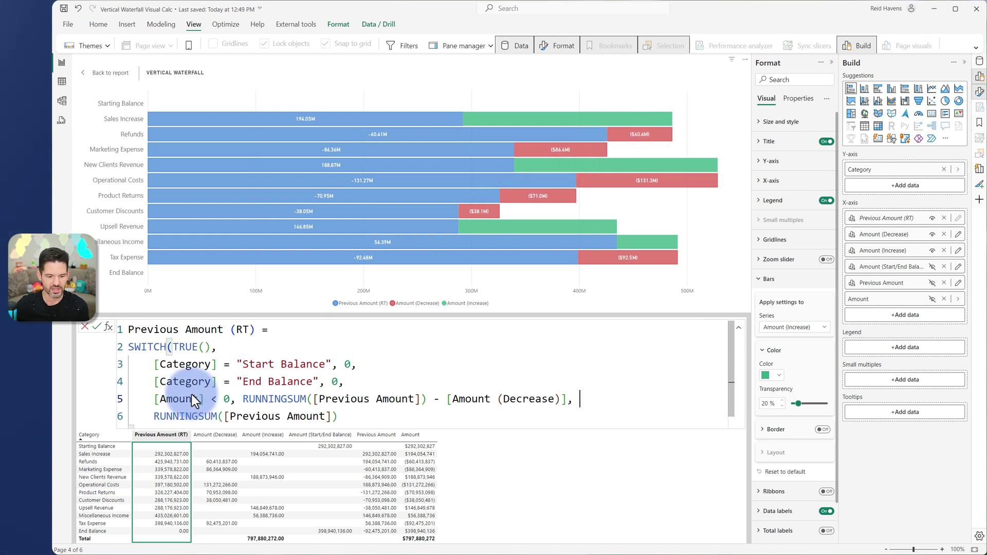
left_click_drag(155, 416, 385, 420)
left_click(385, 421)
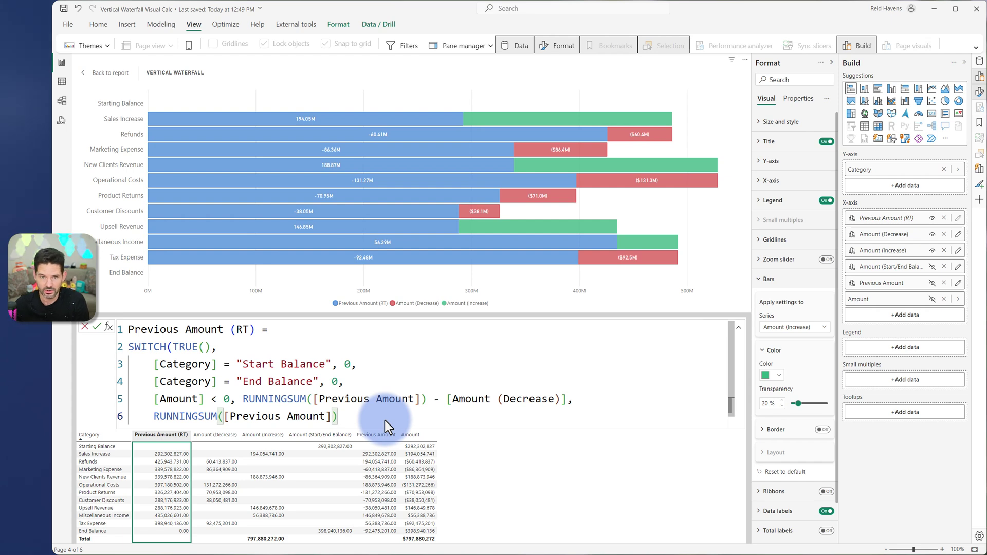
Review Amount (Decrease)'s negative-amount condition and ABS([Amount]) result, then load Amount (Increase)'s formula
left_click(959, 235)
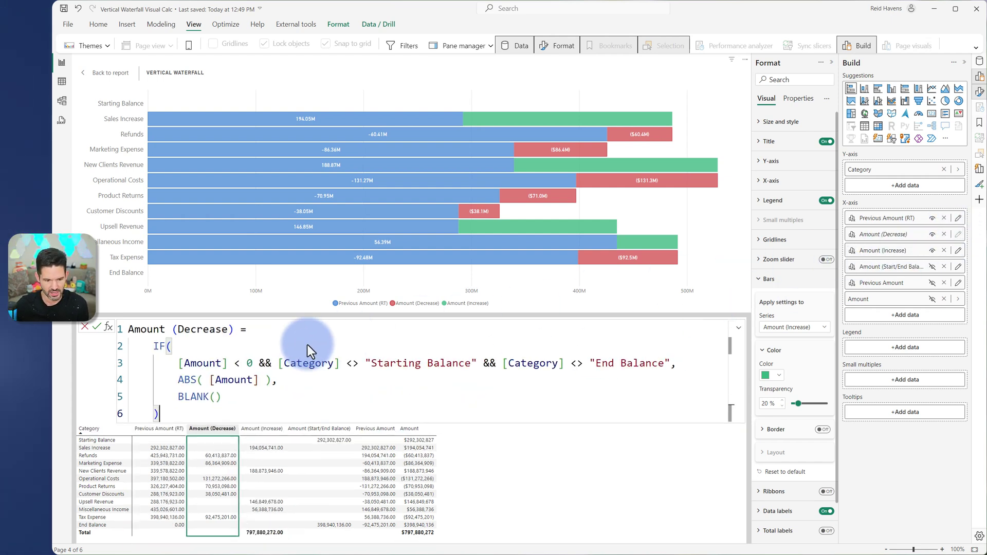
left_click_drag(176, 363, 641, 356)
left_click(640, 356)
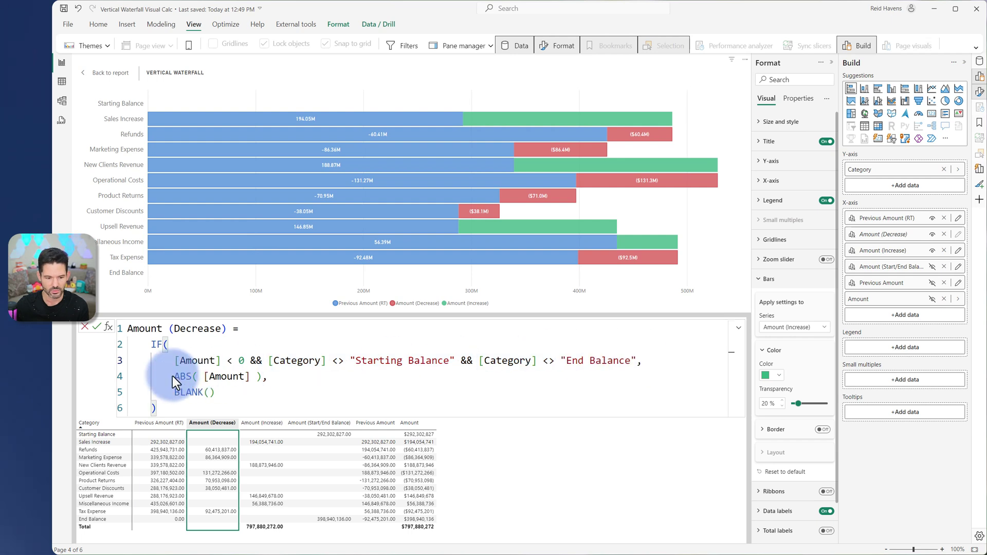
left_click_drag(173, 378, 285, 380)
left_click(285, 380)
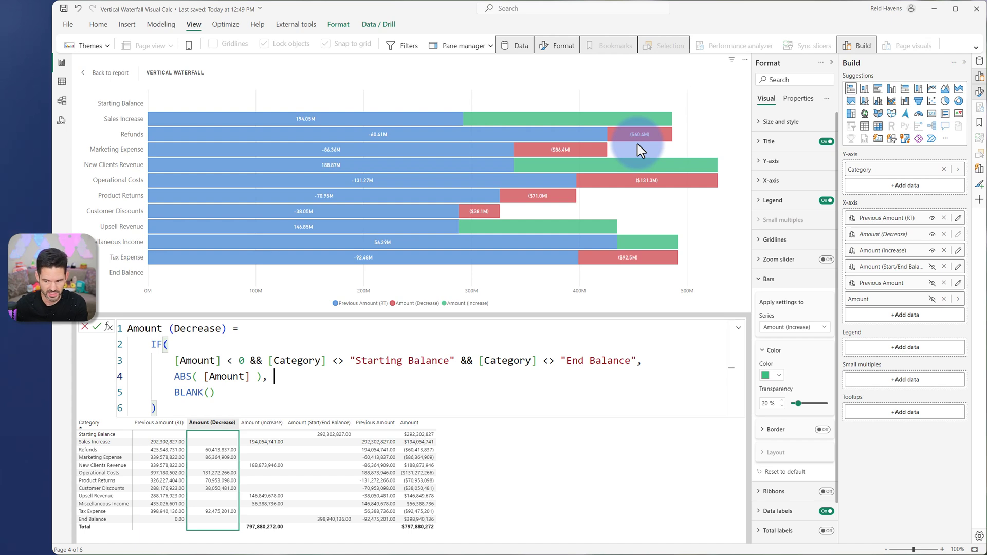
left_click(959, 250)
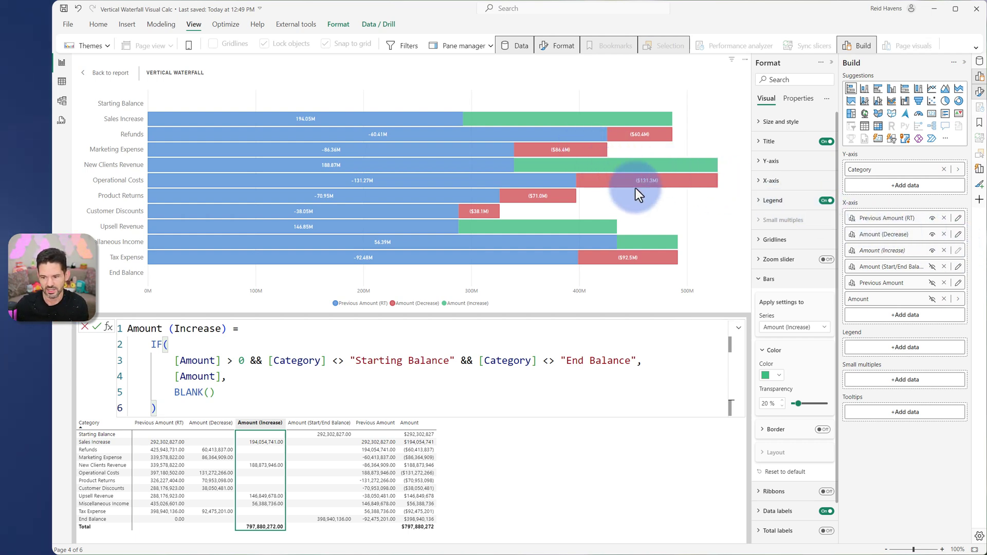
Make the Previous Amount (RT) bars 100% transparent with the border turned off
left_click(802, 324)
left_click(804, 347)
left_click_drag(809, 410, 859, 411)
left_click(823, 430)
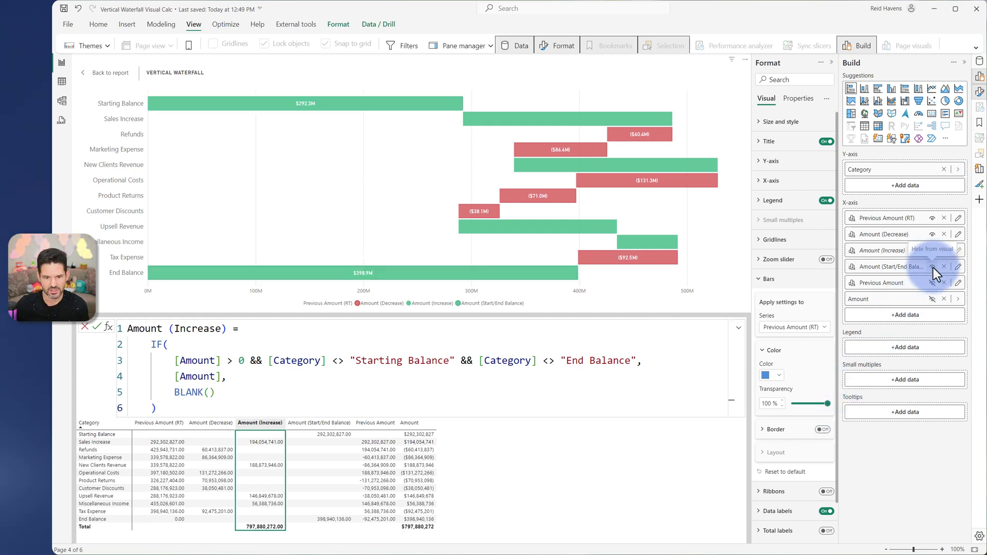
Colour the Amount (Start/End Balance) bars slate blue and view that measure's formula
left_click(802, 329)
left_click(803, 382)
left_click(772, 376)
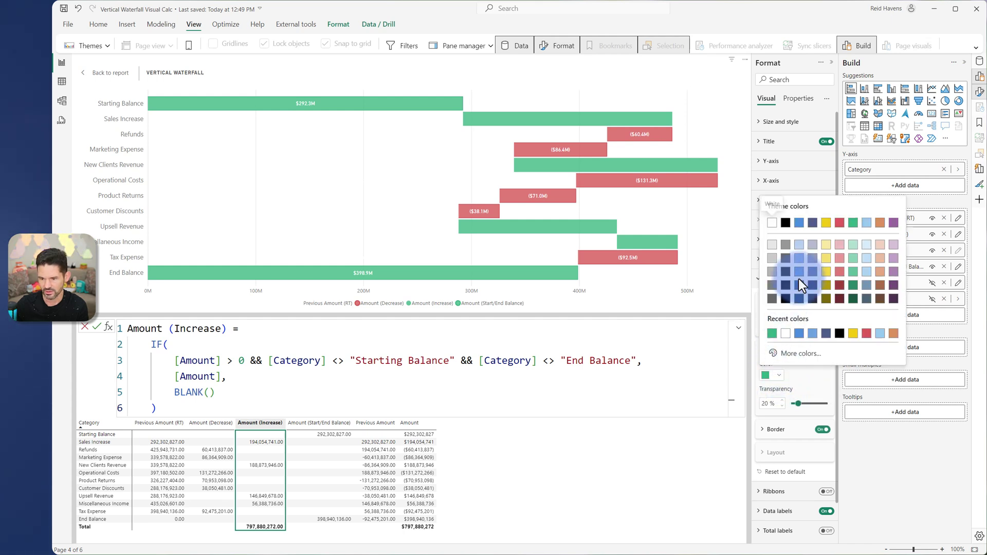
left_click(813, 223)
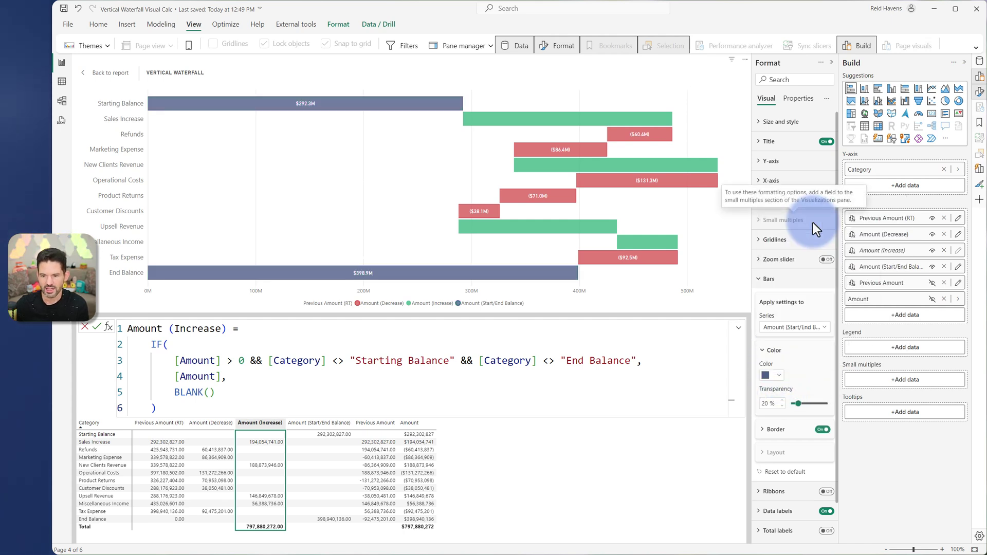
left_click(959, 265)
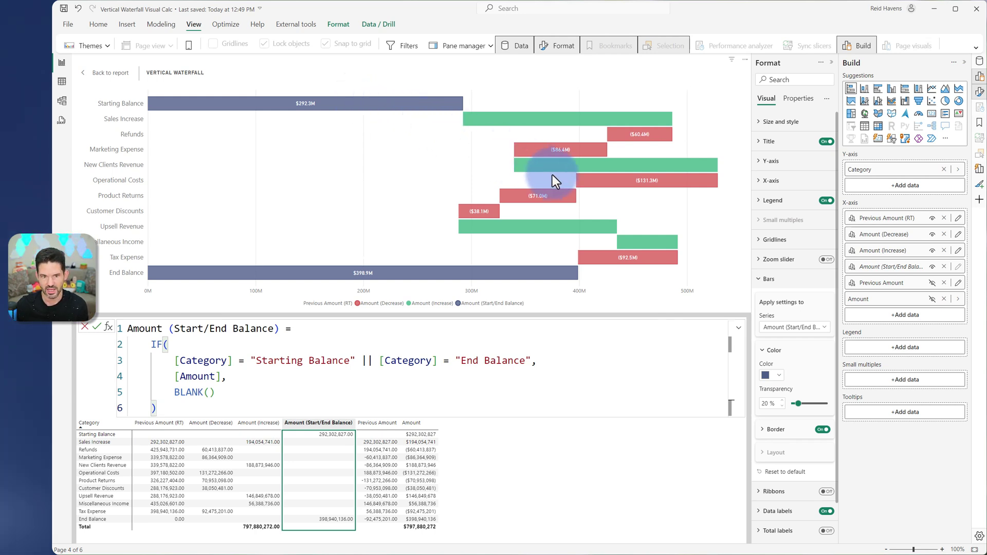
Return to the report and expand the data label Value settings for Previous Amount (RT)
left_click(113, 75)
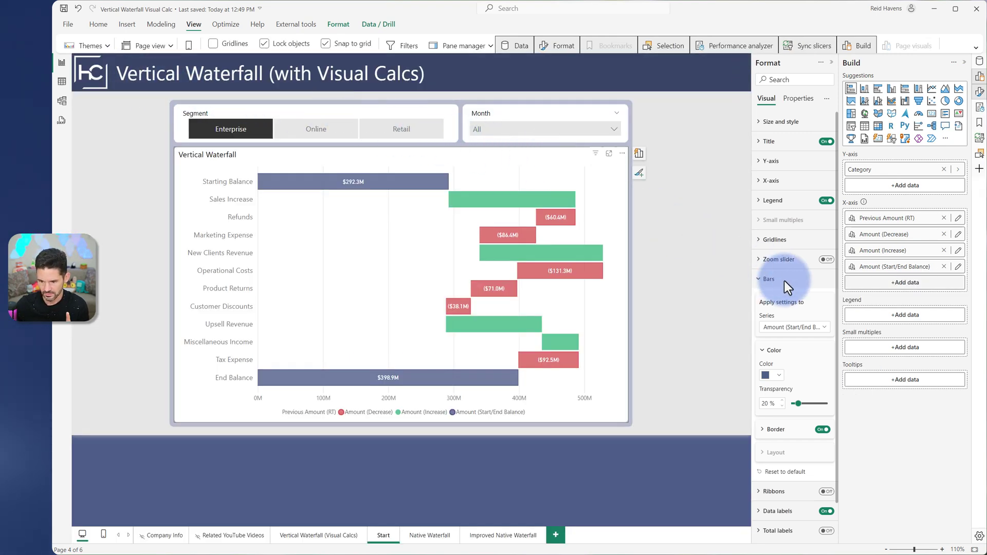
left_click(788, 284)
left_click(785, 317)
left_click(793, 365)
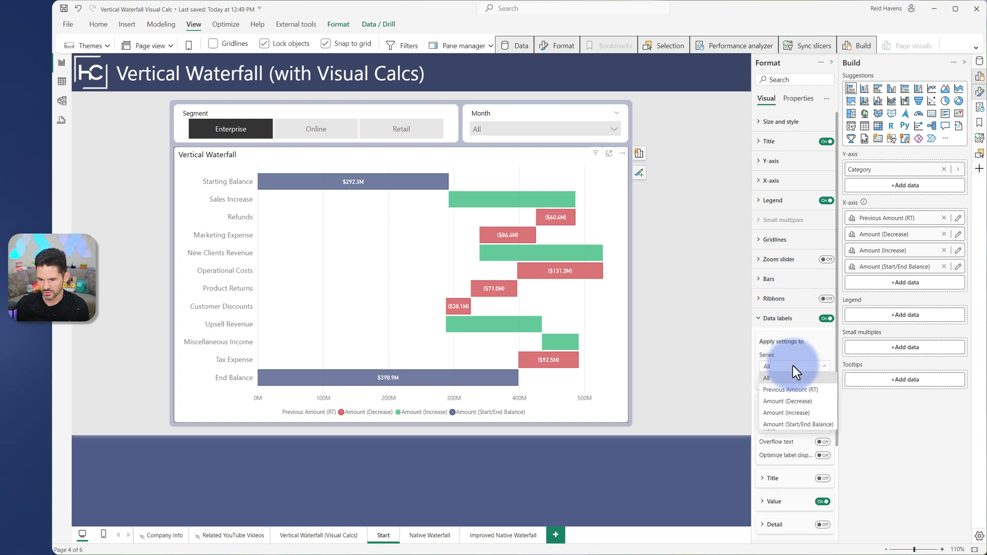
left_click(795, 391)
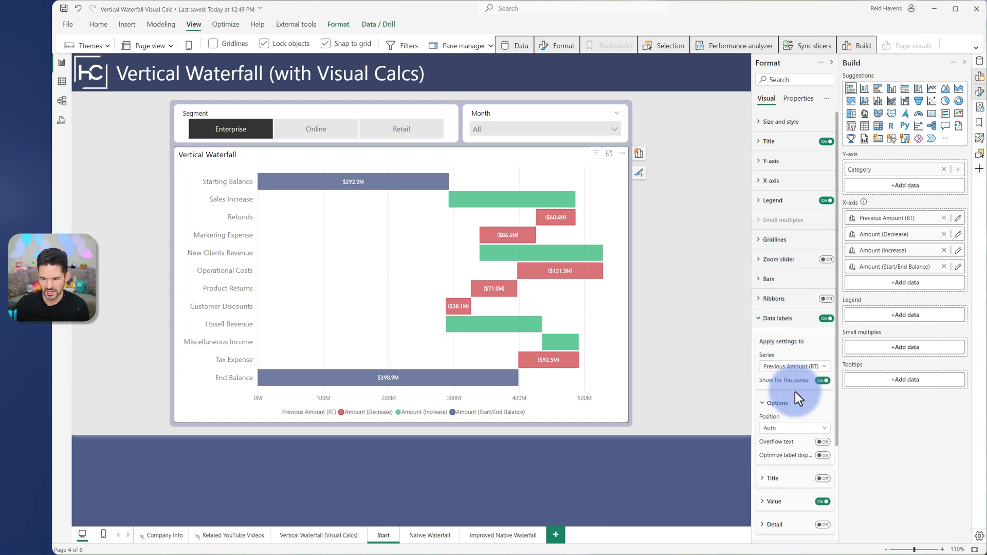
scroll(792, 387, "down", 3)
left_click(789, 383)
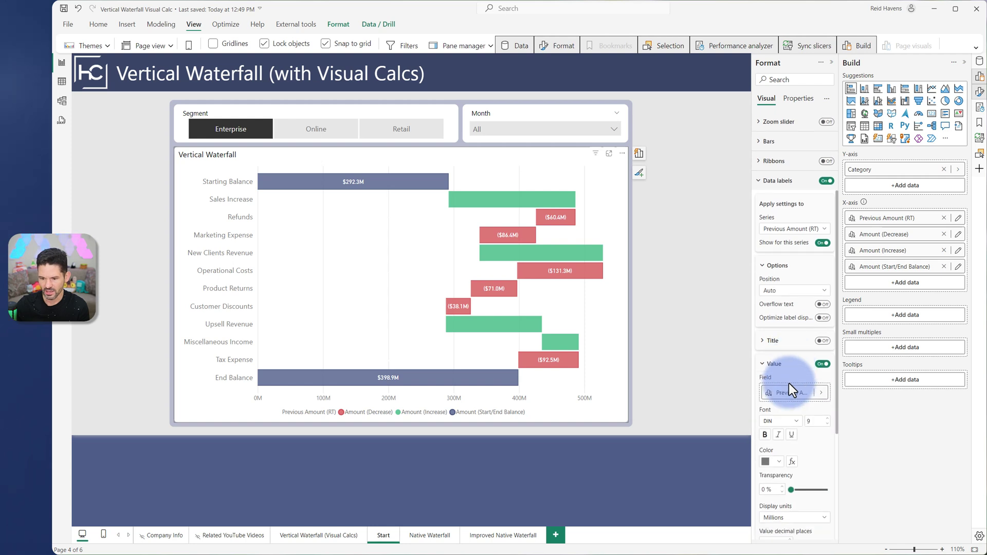
scroll(789, 383, "down", 1)
Expand the data label Value settings for the Amount (Decrease) series
left_click(787, 149)
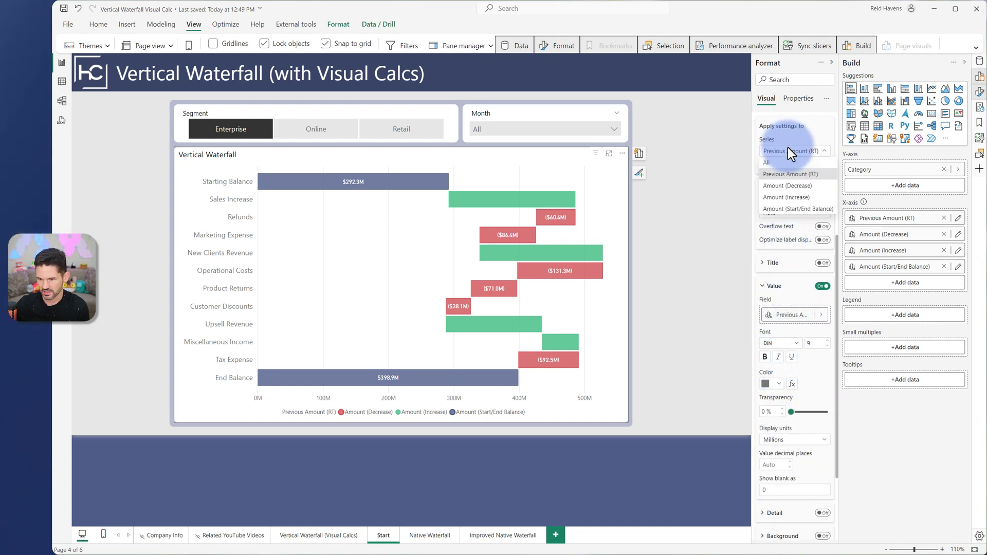
left_click(784, 188)
scroll(784, 188, "up", 2)
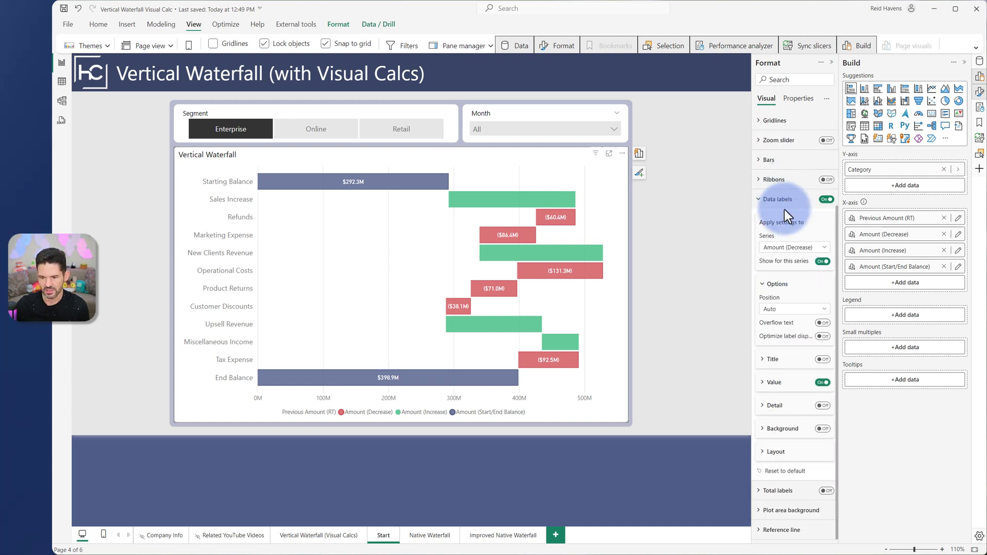
left_click(783, 384)
scroll(785, 380, "down", 1)
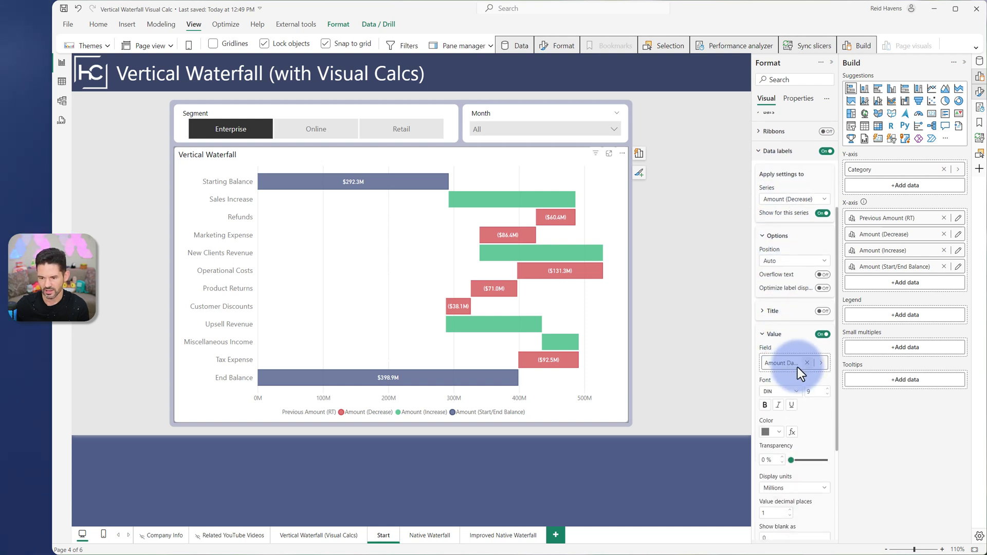
Open and widen the Data pane, then select the Amount measure to view its formula
left_click(980, 61)
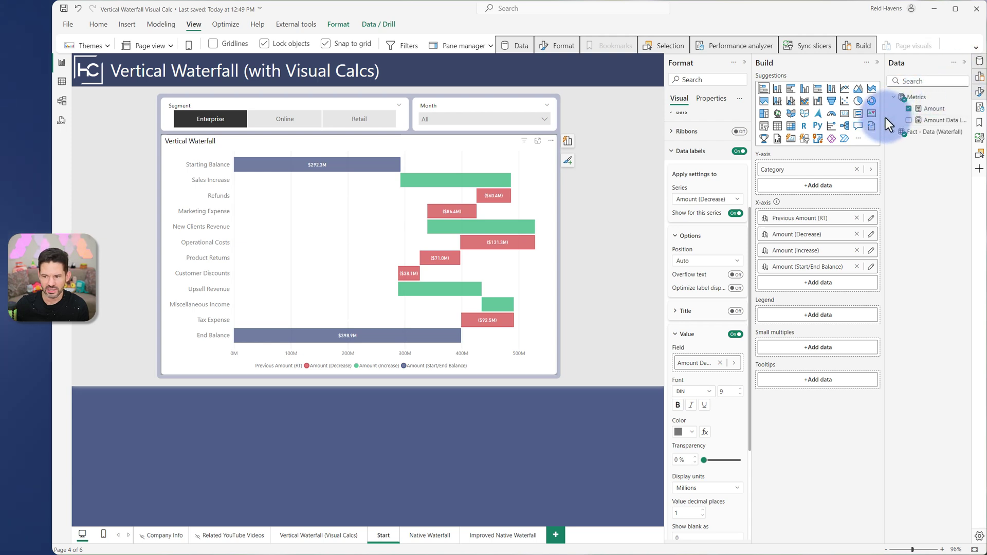
left_click_drag(886, 118, 850, 115)
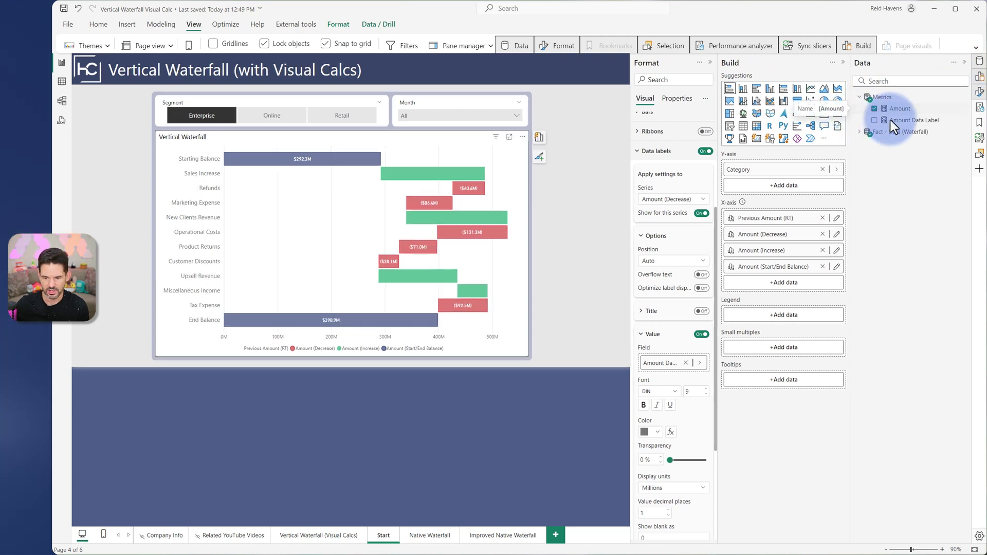
left_click_drag(900, 107, 905, 145)
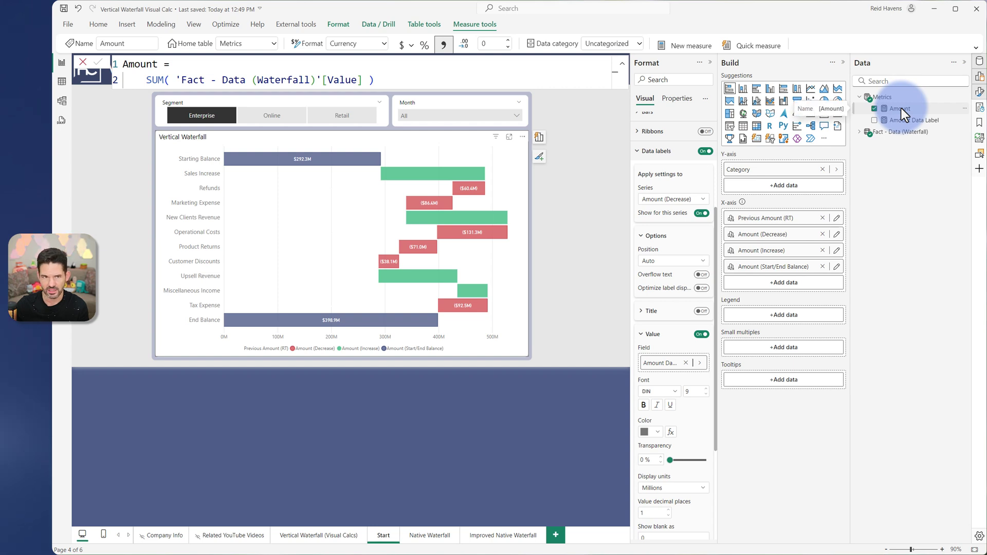
Set Amount Data Label as the data label value for the Amount (Decrease) series
left_click_drag(901, 108, 669, 359)
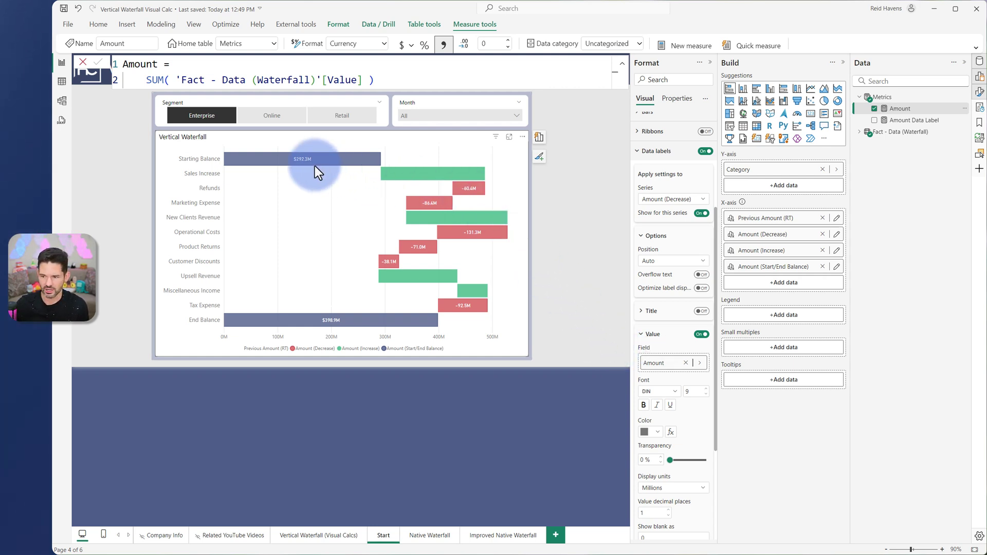
left_click(902, 121)
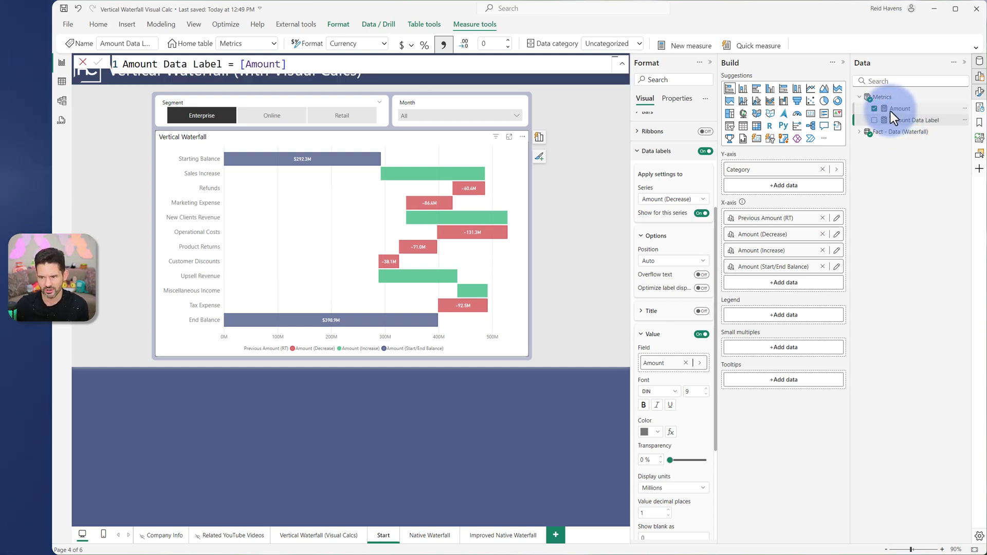
left_click(891, 110)
left_click(896, 120)
left_click_drag(897, 121, 675, 363)
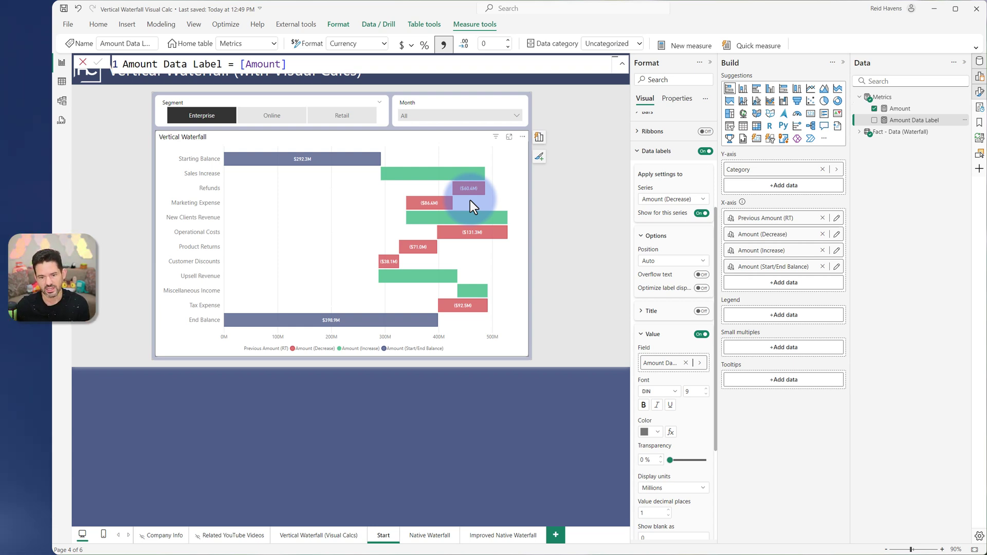
Set Amount Data Label as the Amount (Increase) label value, then deselect the chart
left_click(659, 200)
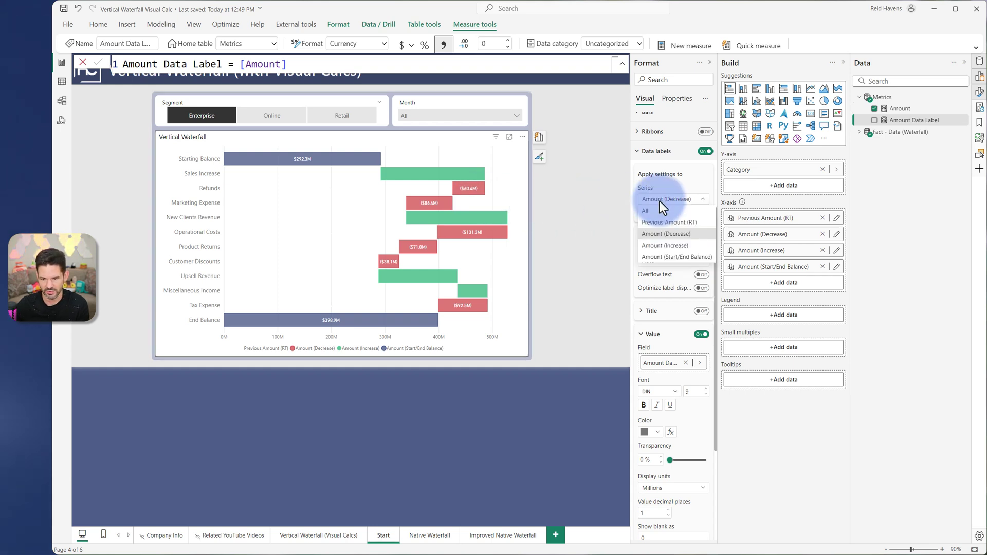
left_click(667, 246)
left_click(664, 334)
left_click(675, 383)
left_click_drag(890, 128, 664, 413)
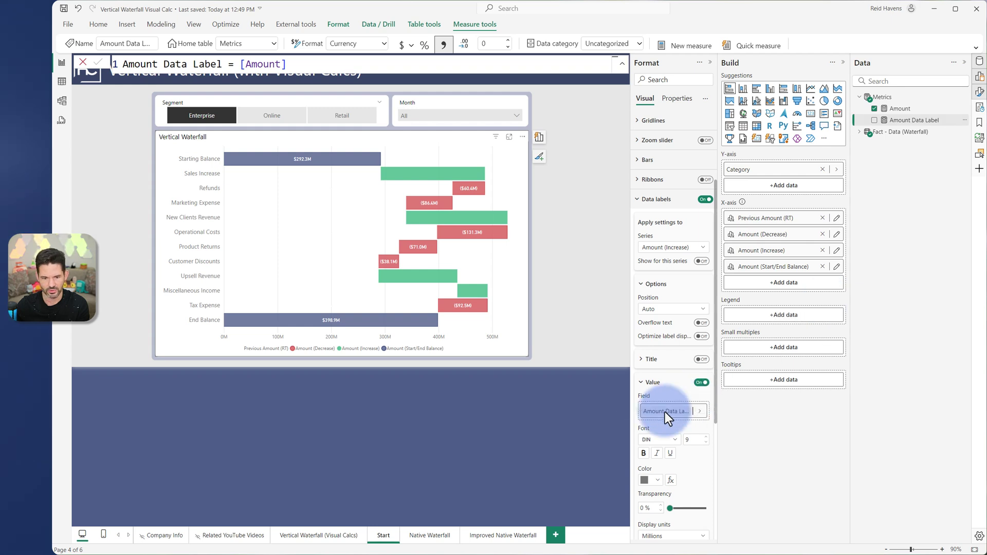
left_click(570, 262)
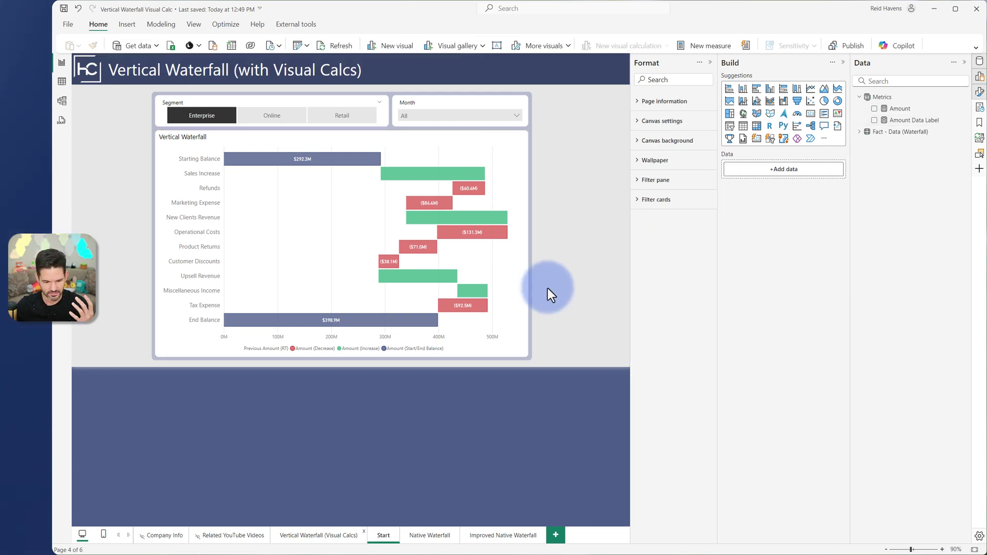
Go through the Vertical Waterfall (Visual Calcs) page to the Native Waterfall page
left_click(329, 537)
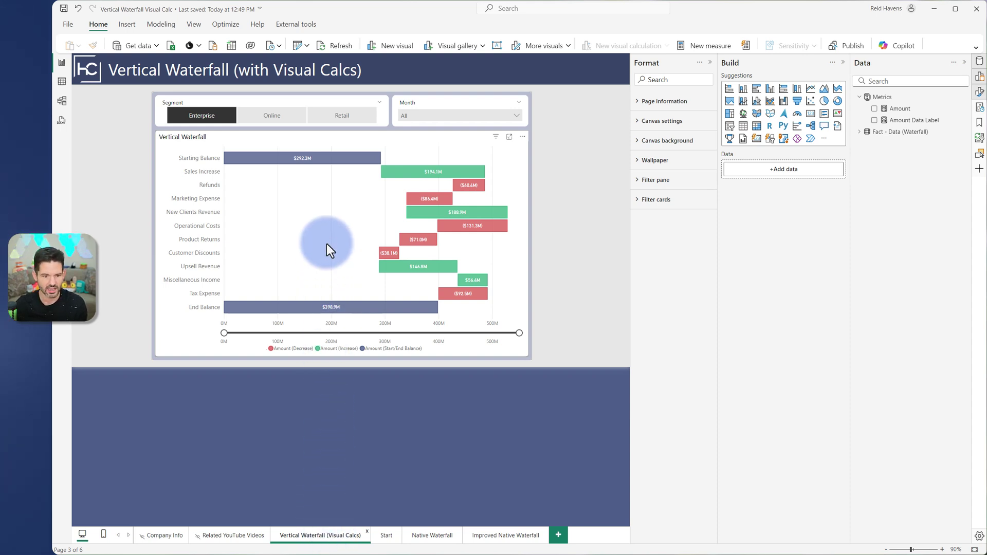
left_click(426, 536)
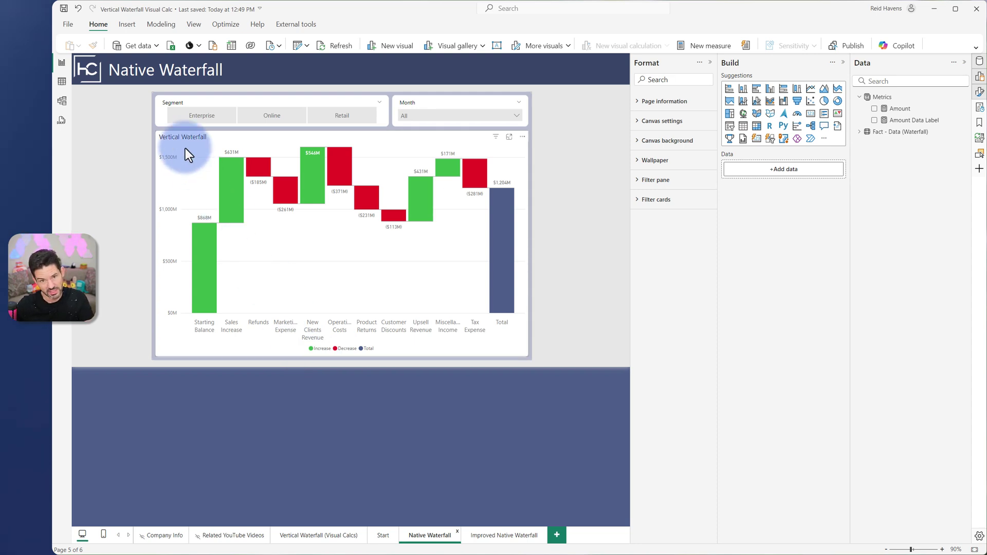
Open the Improved Native Waterfall page and select its waterfall chart inside the group
left_click(336, 537)
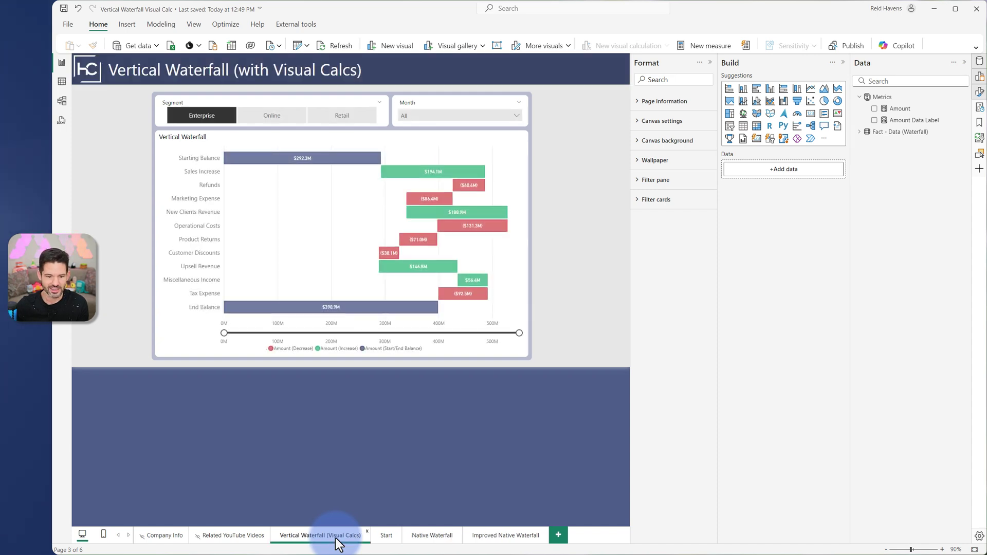
left_click(495, 535)
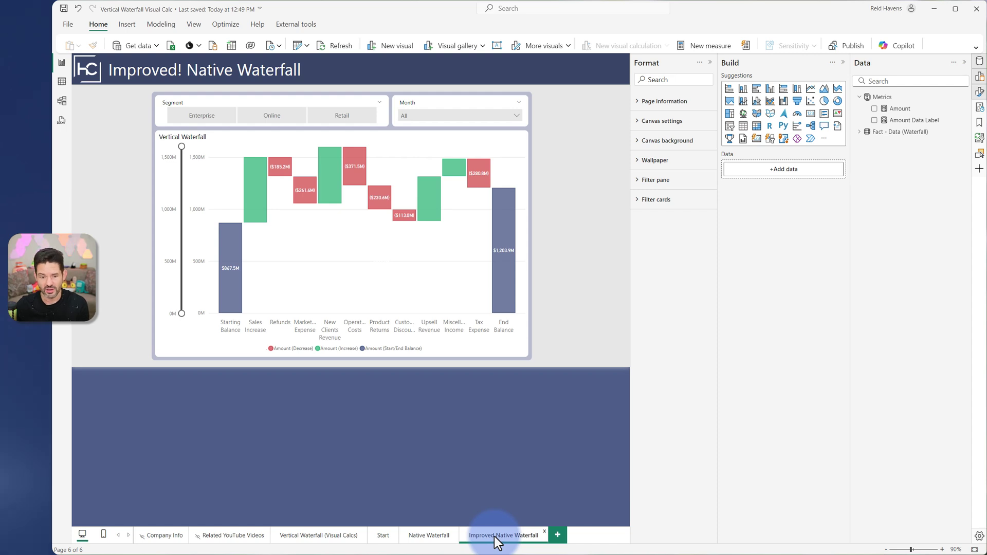
left_click(268, 135)
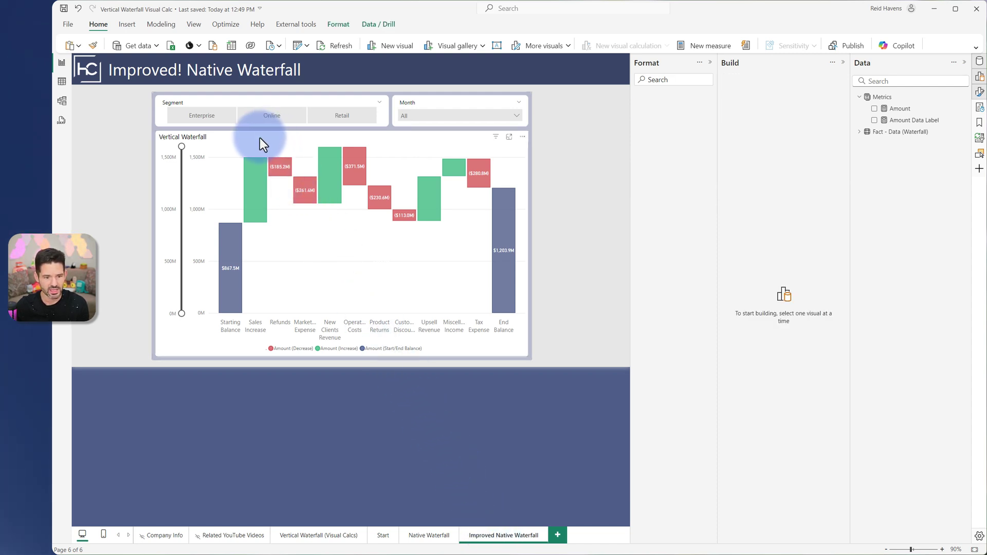
left_click(259, 138)
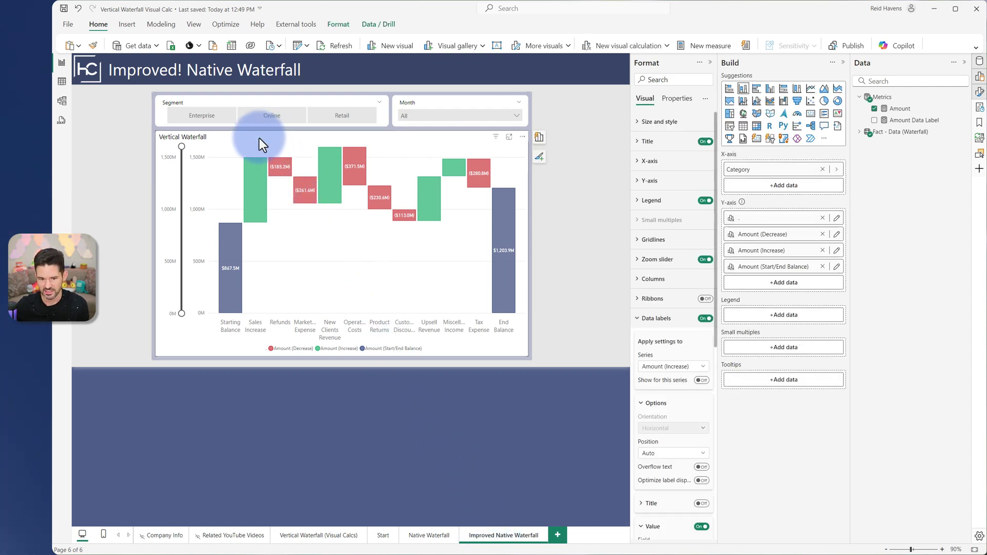
Inspect the column colour settings of the Native Waterfall chart
left_click(430, 535)
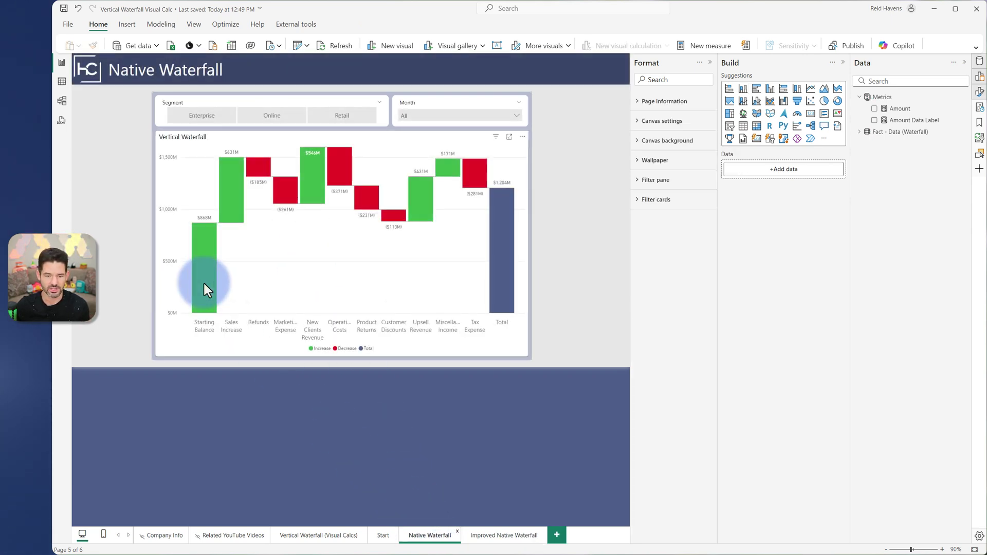
left_click(450, 137)
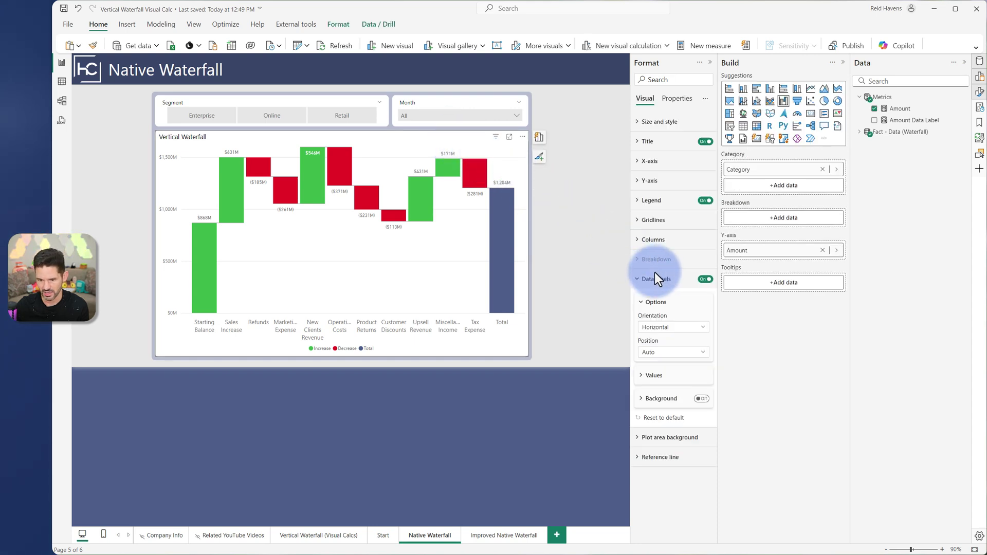
left_click(655, 241)
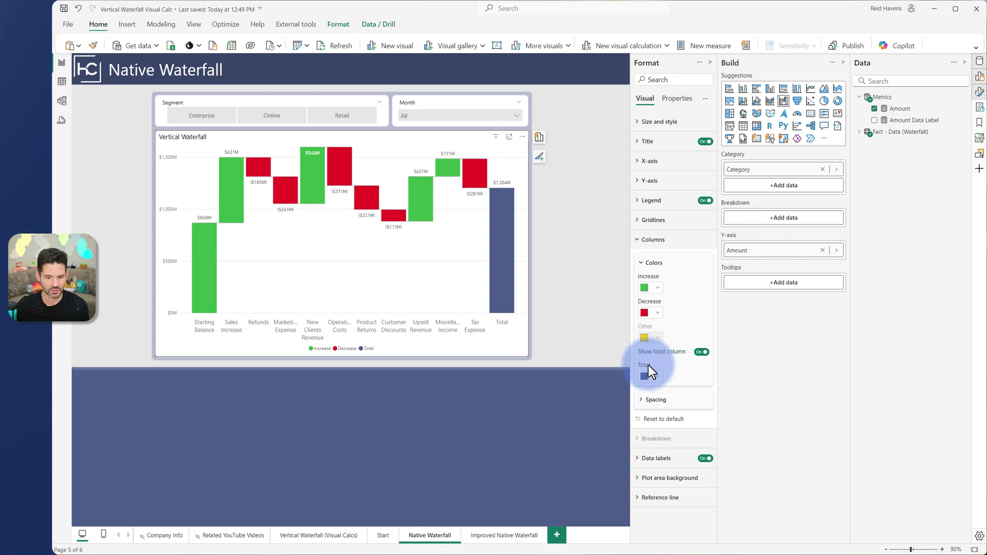
Review the improved waterfall's start/end column colours and drag the zoom slider toward 1,000M
left_click(504, 539)
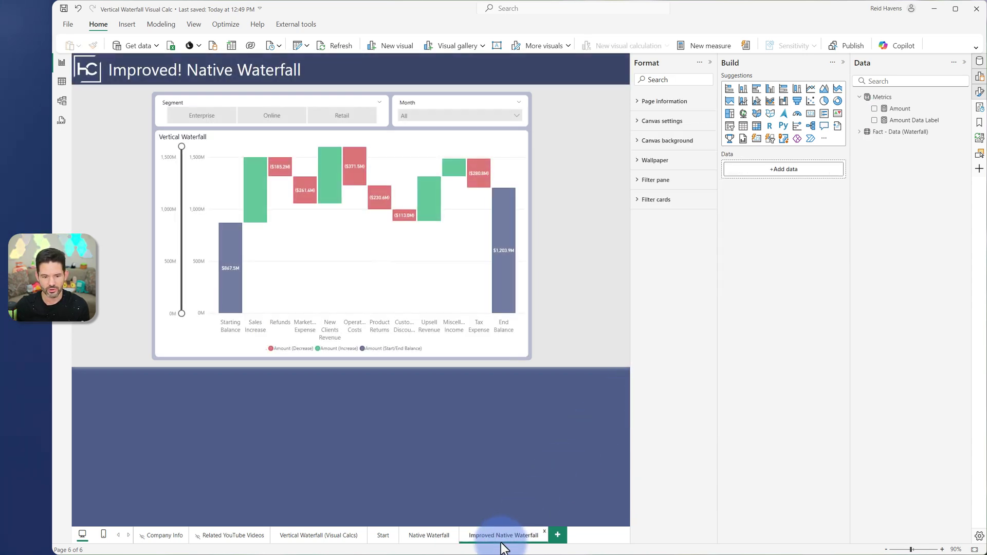
left_click(468, 138)
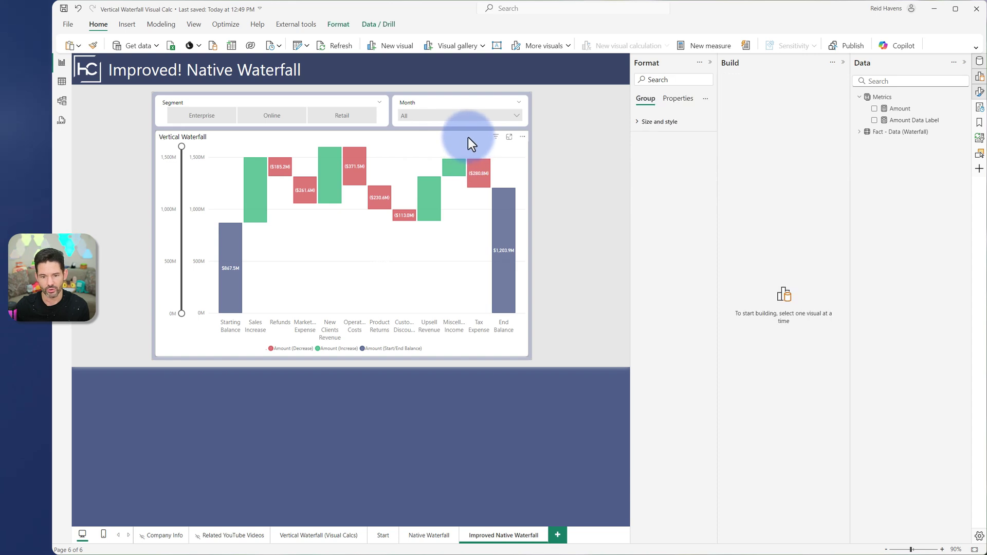
left_click(469, 138)
left_click(647, 280)
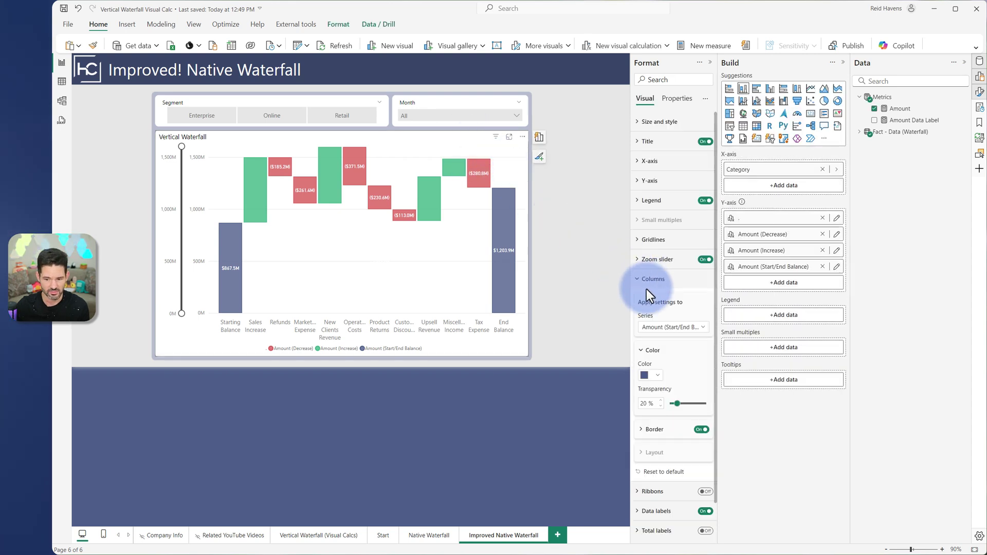
left_click(649, 401)
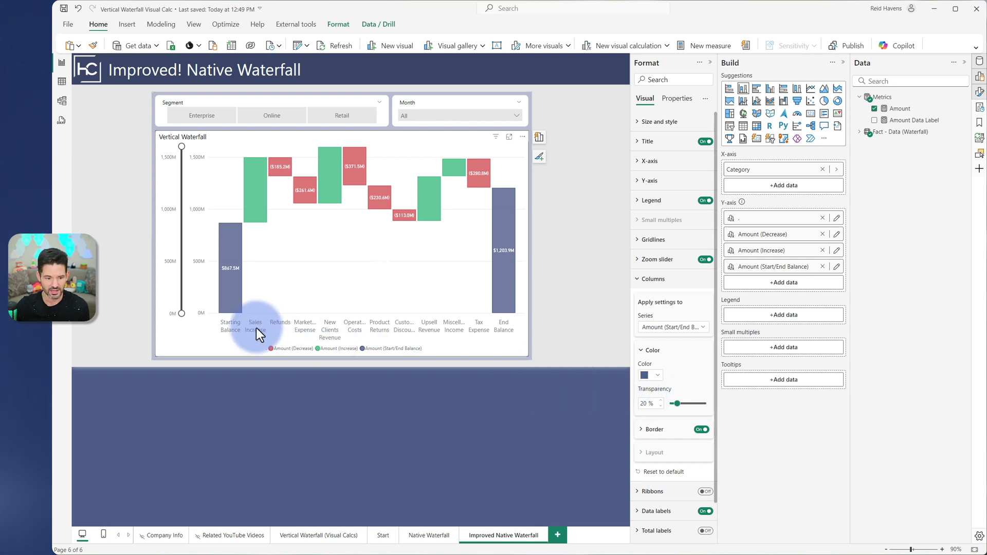
mouse_move(185, 315)
left_mouse_down()
mouse_move(185, 237)
mouse_move(187, 331)
left_mouse_up()
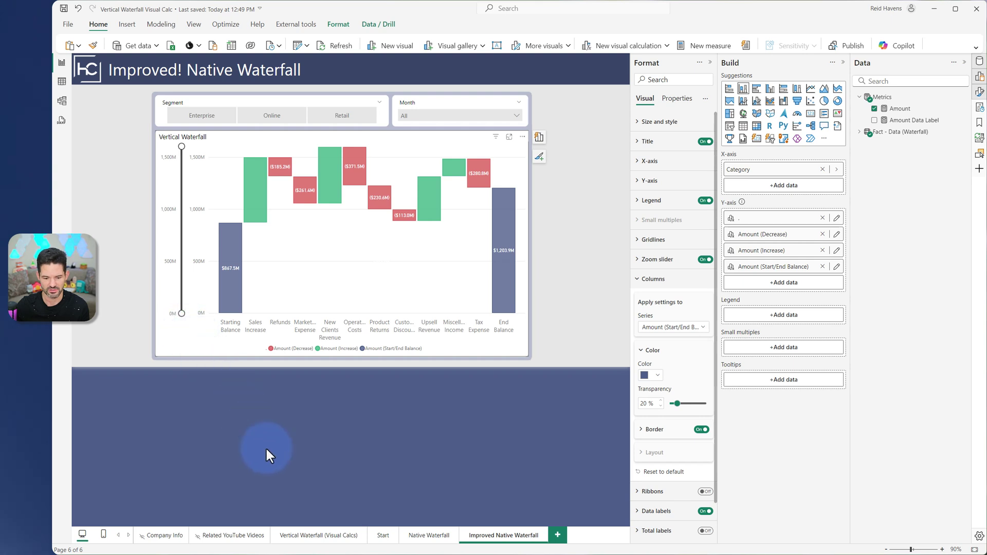
left_click(329, 536)
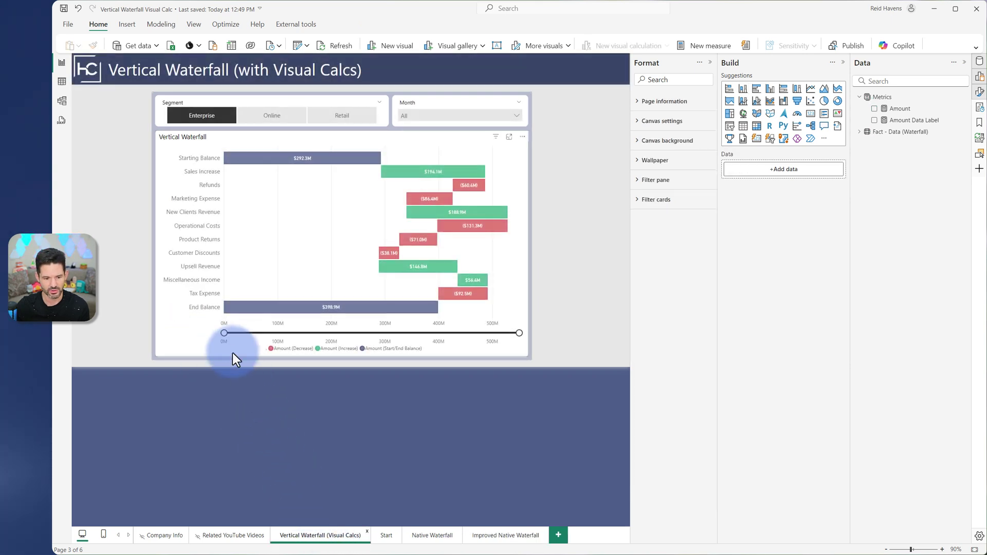
left_click_drag(227, 334, 333, 333)
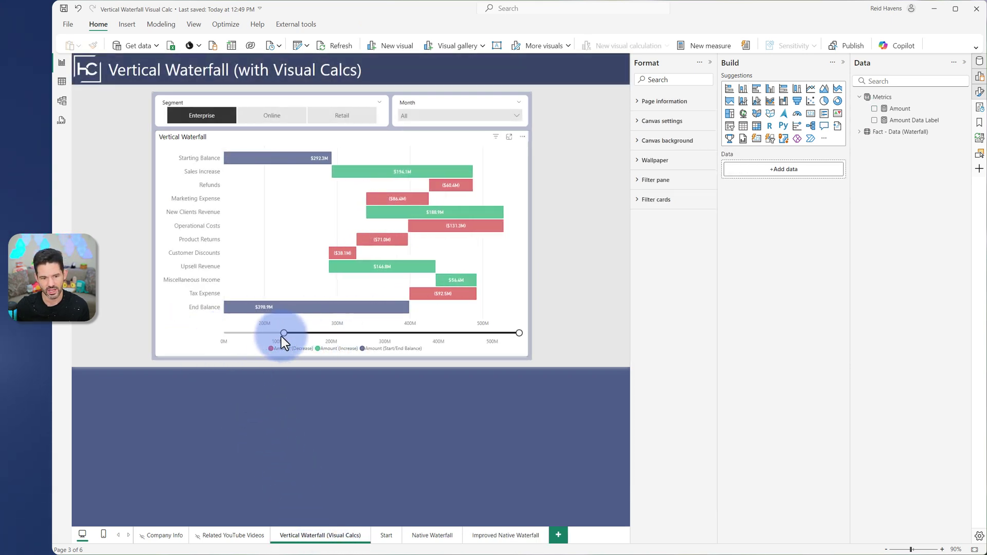
left_click_drag(277, 334, 192, 339)
left_click(198, 306)
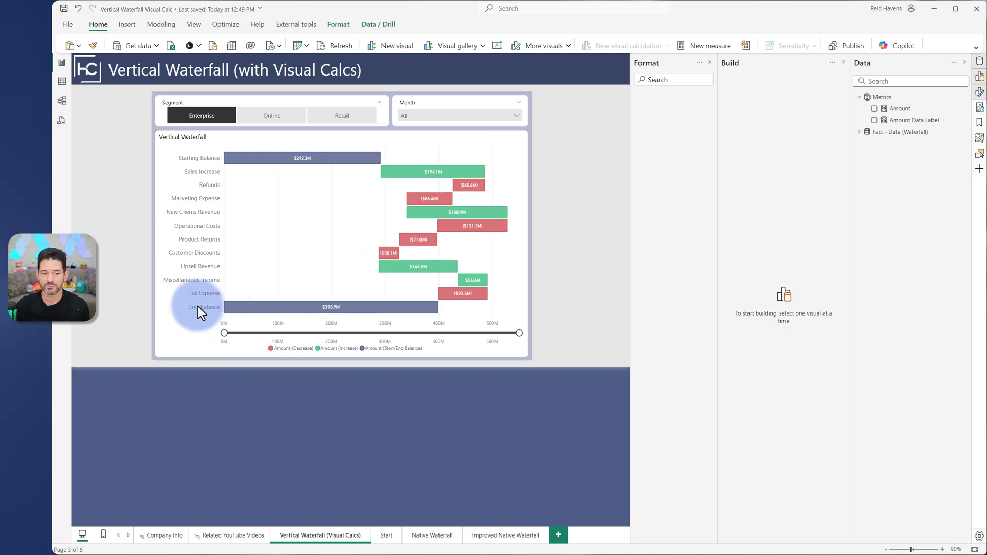
left_click(264, 117)
left_click(335, 117)
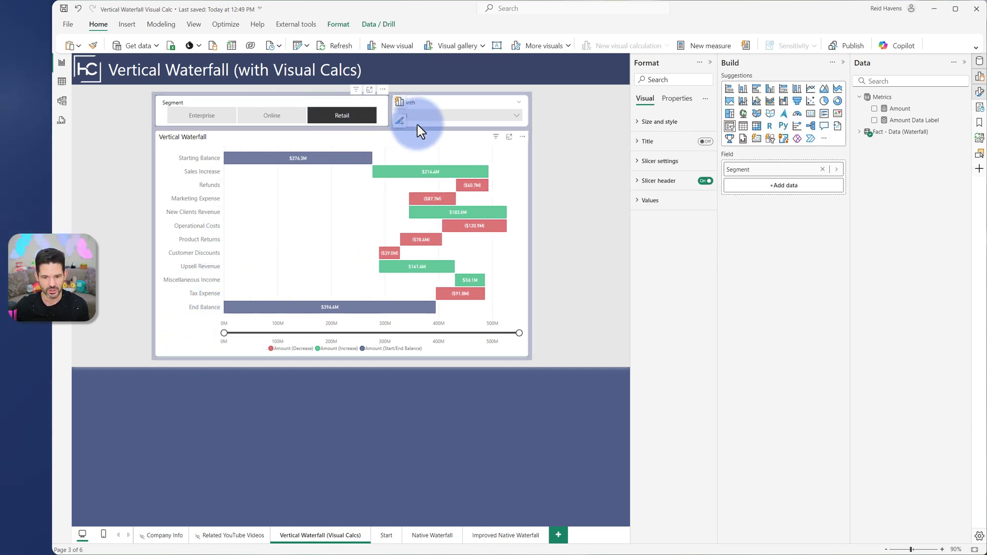
left_click(526, 136)
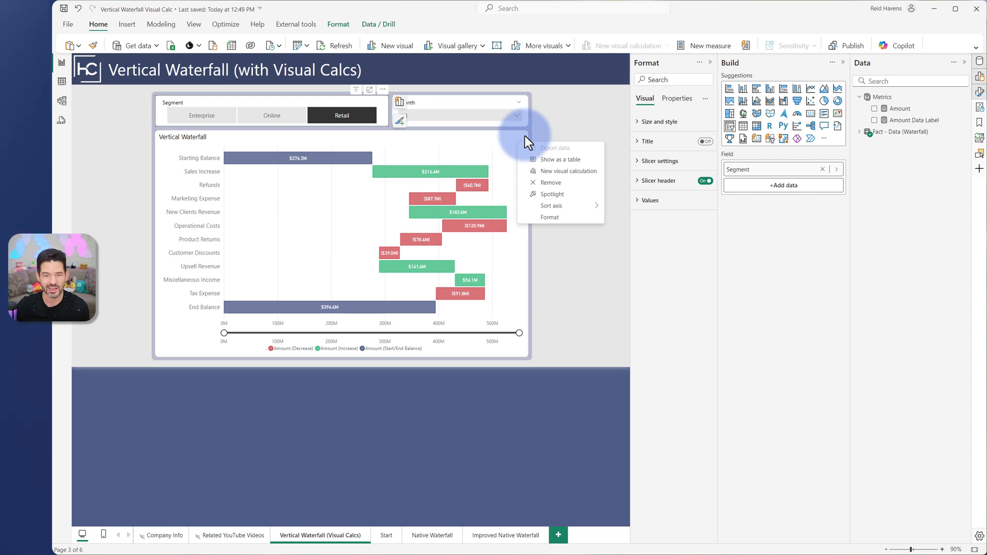
mouse_move(589, 201)
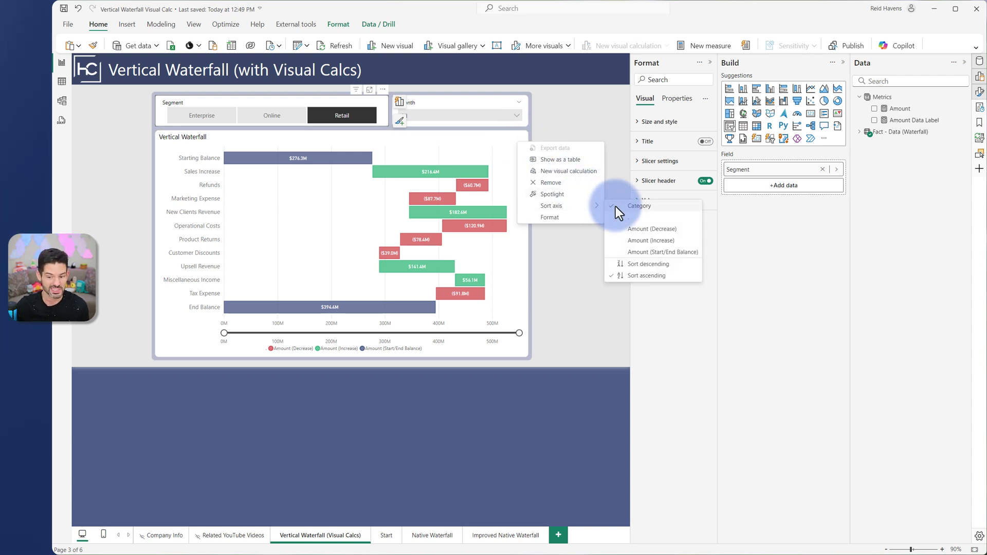
left_click(454, 113)
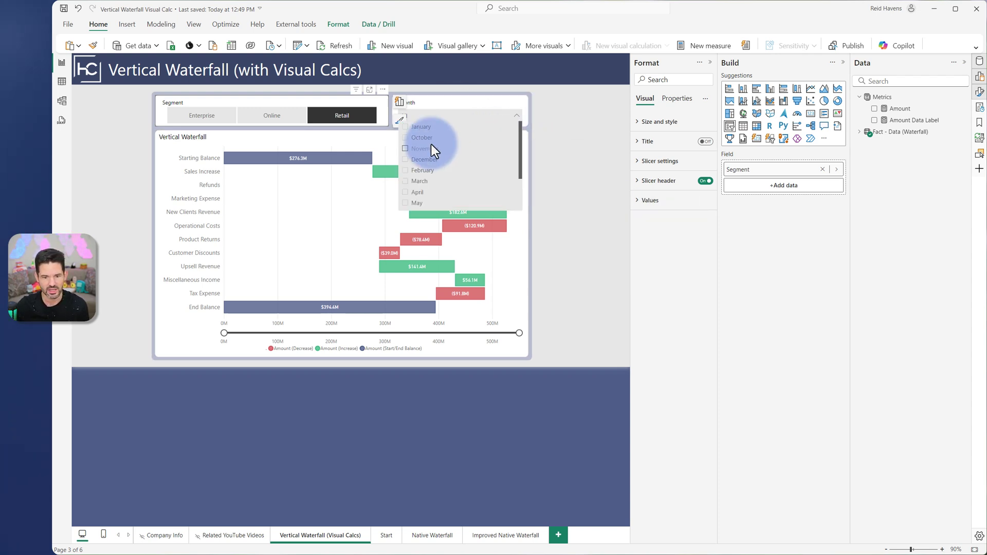
left_click(427, 149)
left_click(428, 170)
left_click(416, 192)
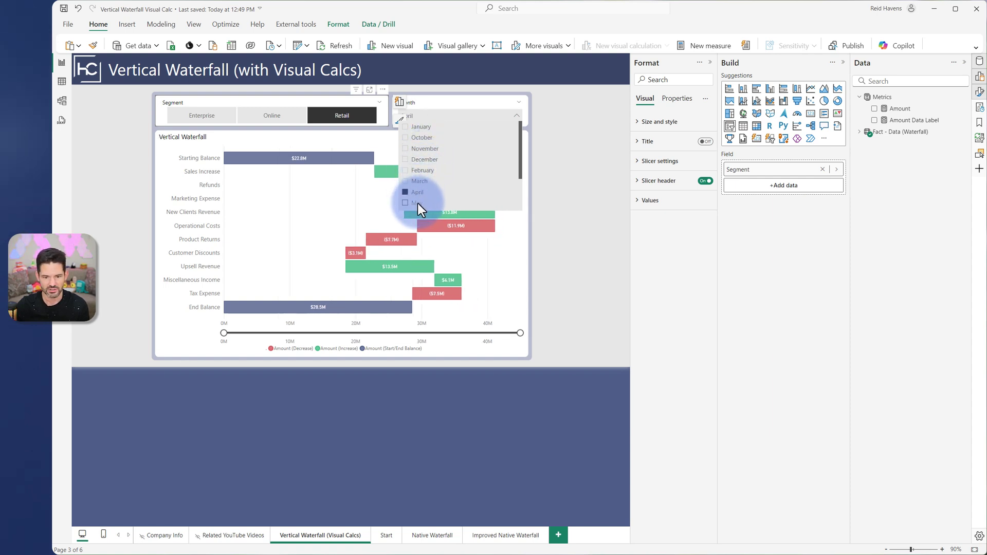
left_click(505, 114)
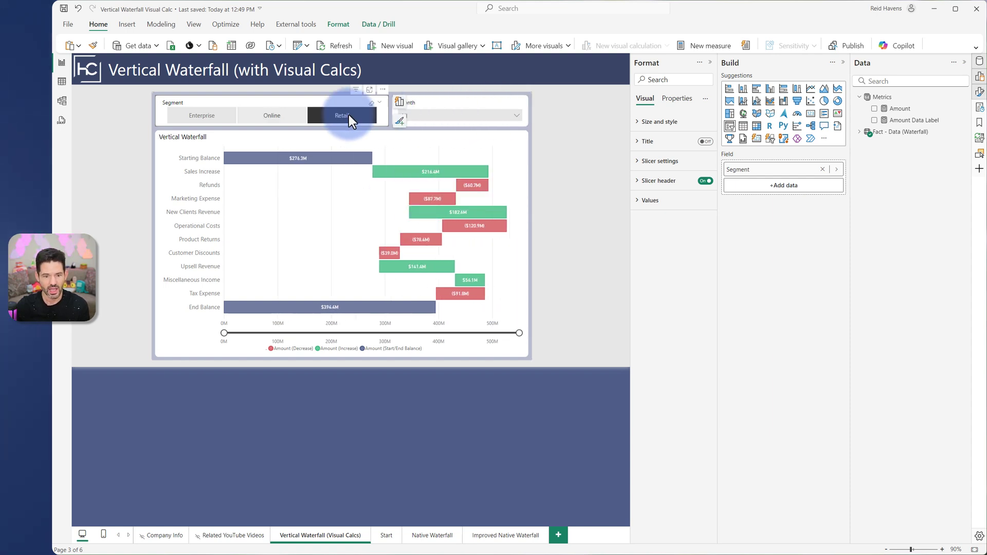
left_click(205, 115)
Deselect all visuals and collapse the Format, Build and Data panes
left_click(104, 199)
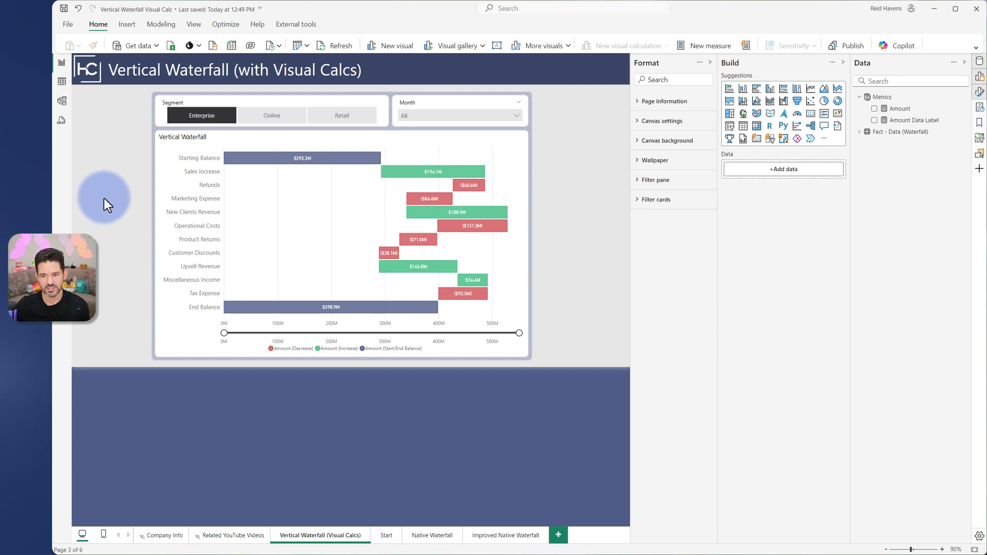
left_click(710, 62)
left_click(843, 62)
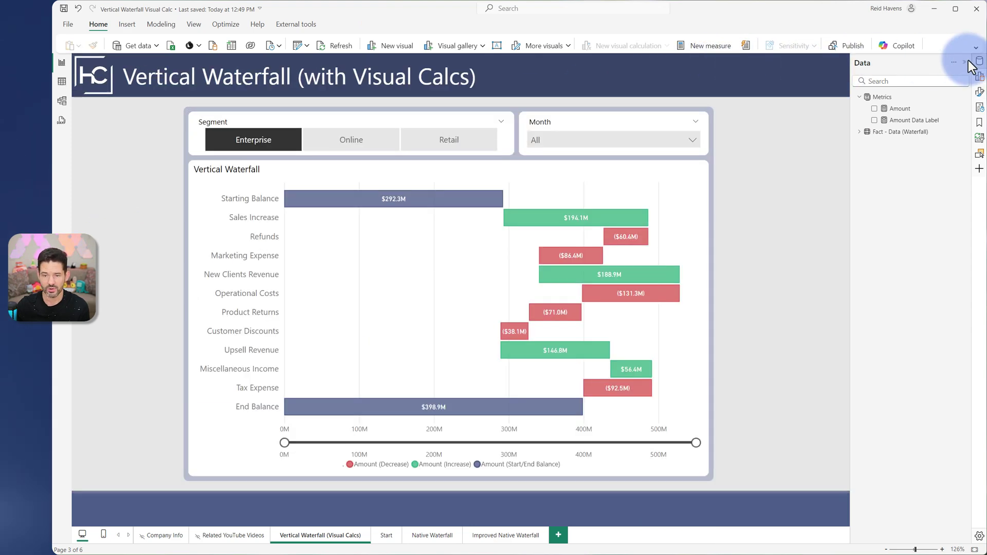
left_click(965, 63)
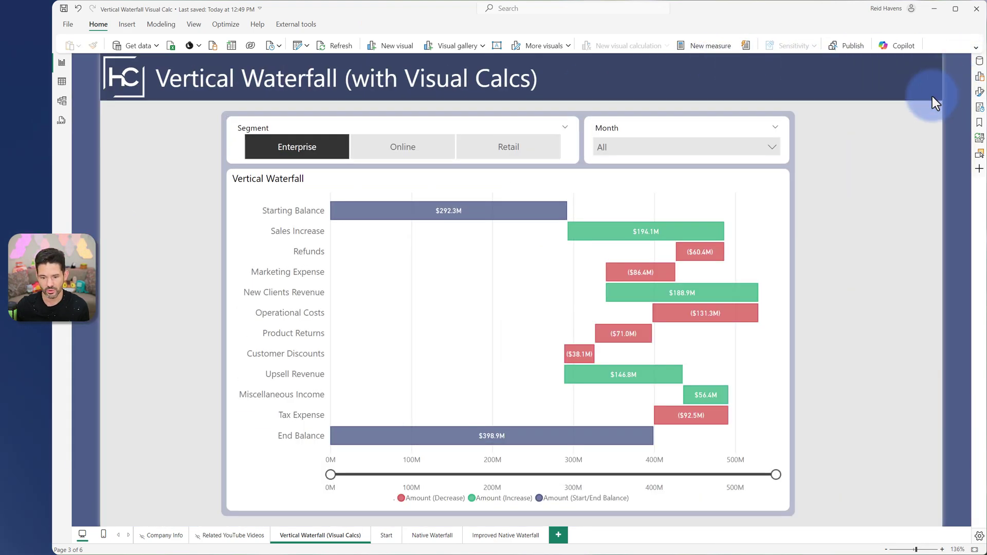